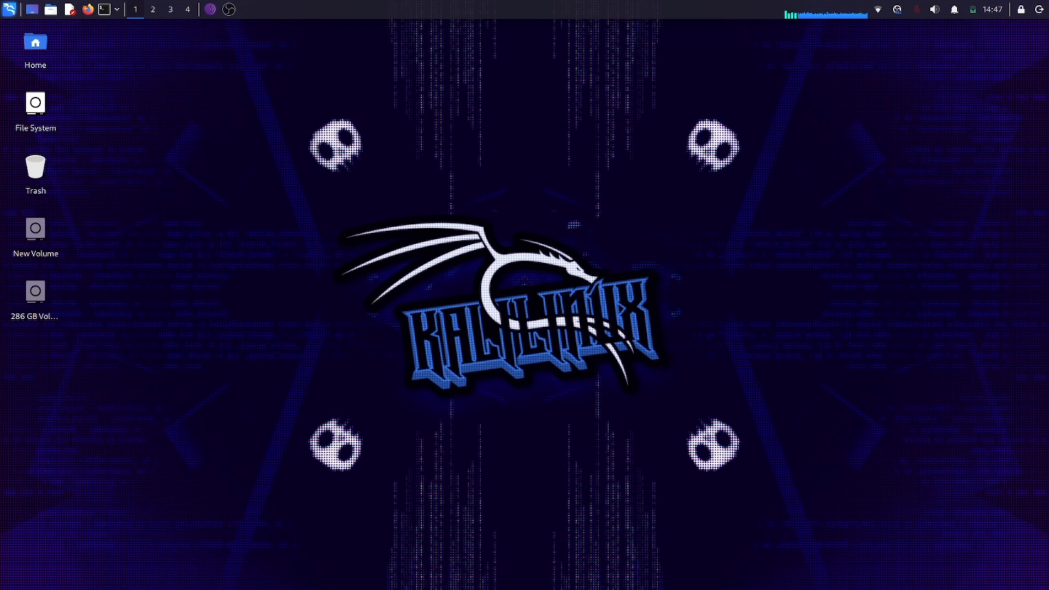
# Launch Wireshark and maximize its window
pyautogui.press('super')
pyautogui.write('wire')
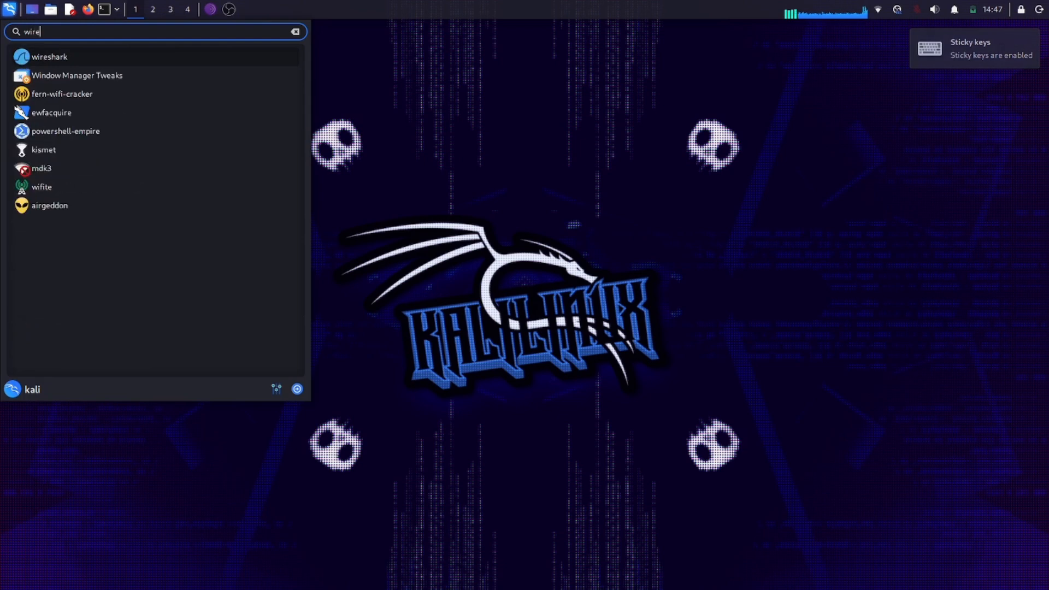
pyautogui.write('s')
pyautogui.press('Return')
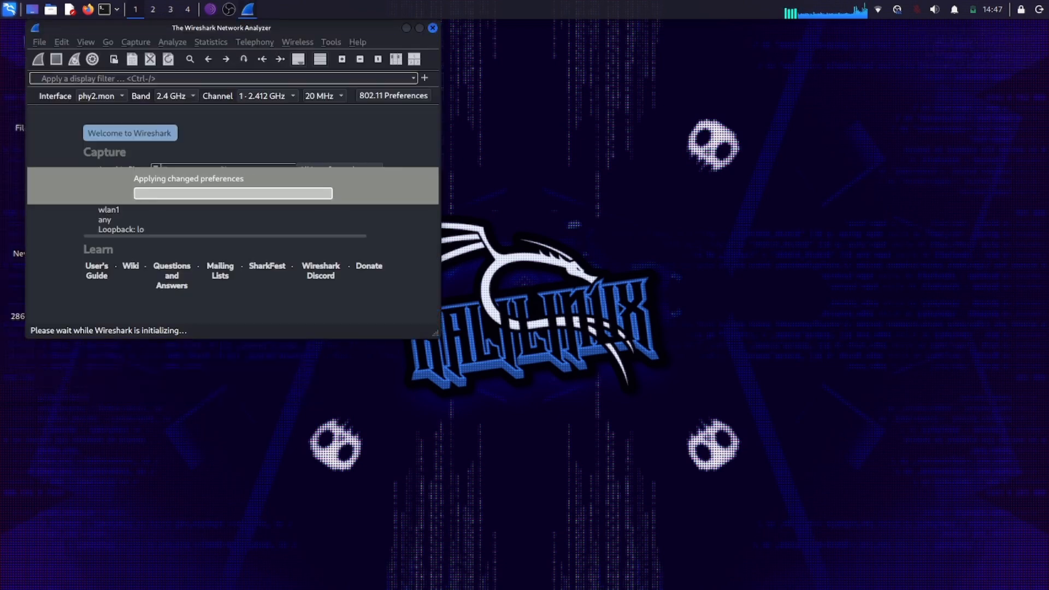
pyautogui.doubleClick(421, 30)
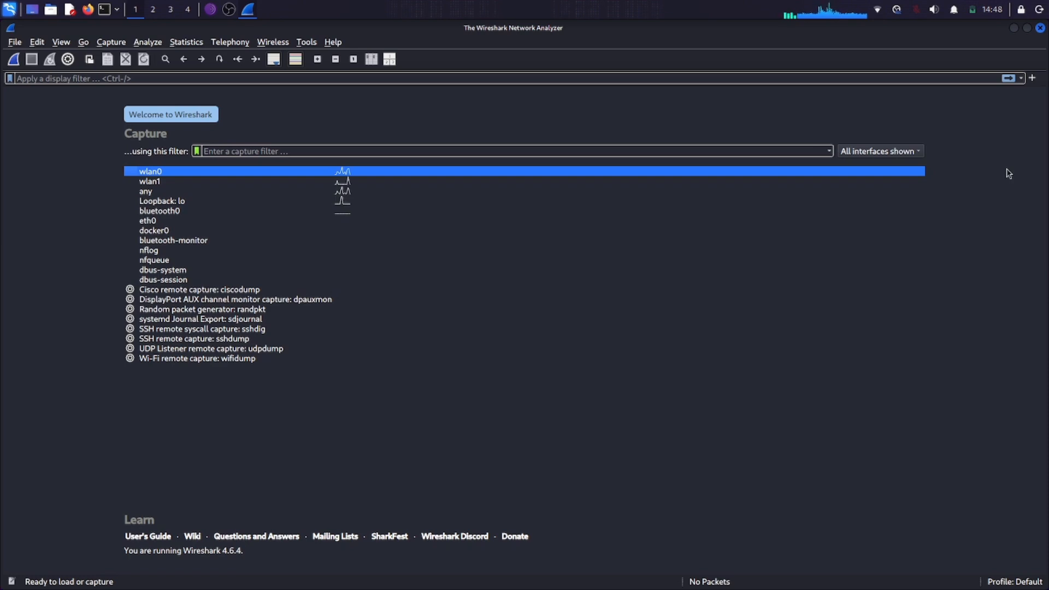
# Start a live capture on the wlan1 interface and enlarge the packet list area downwards
pyautogui.keyDown('ctrl'); pyautogui.click(345, 184); pyautogui.keyUp('ctrl')
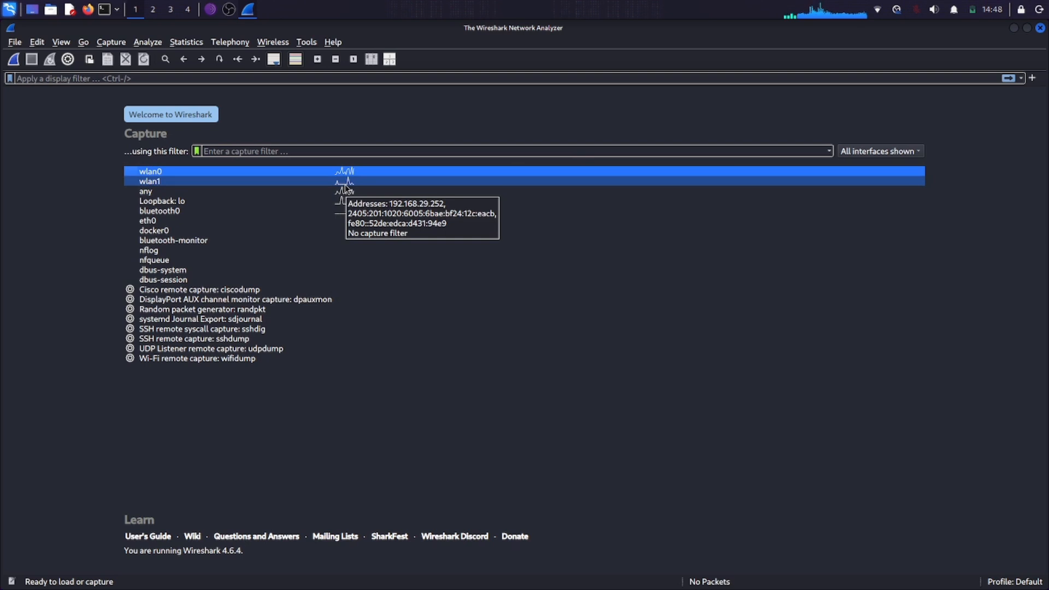
pyautogui.click(351, 174)
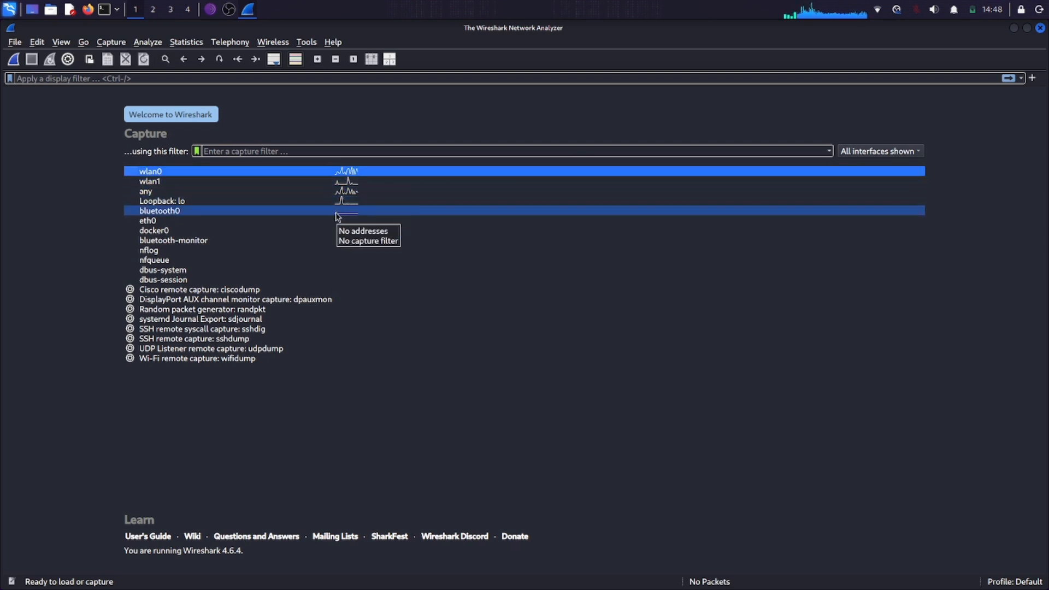
pyautogui.doubleClick(351, 183)
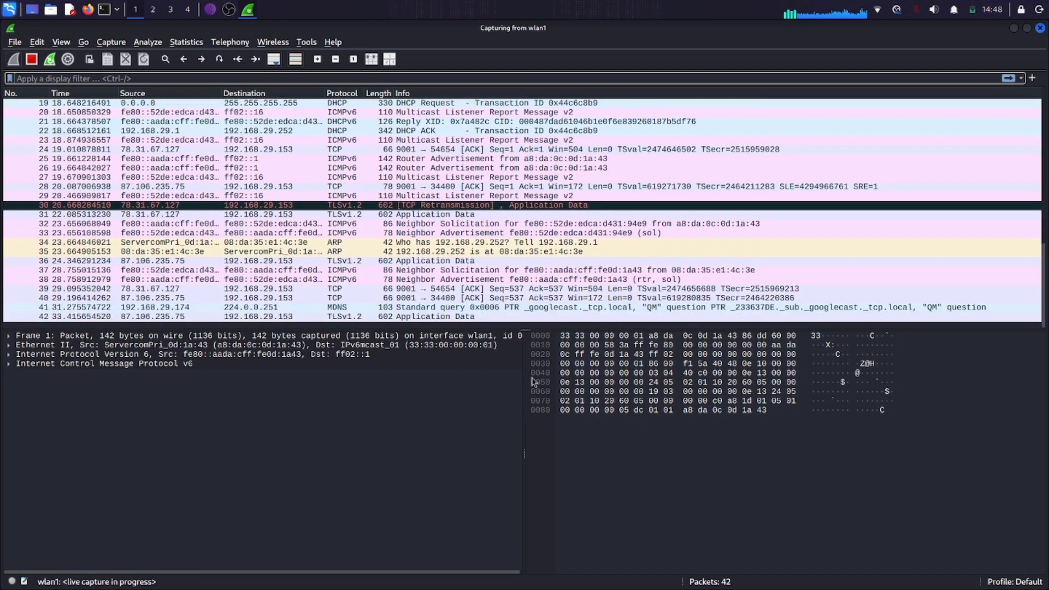
pyautogui.moveTo(523, 329); pyautogui.dragTo(522, 446)
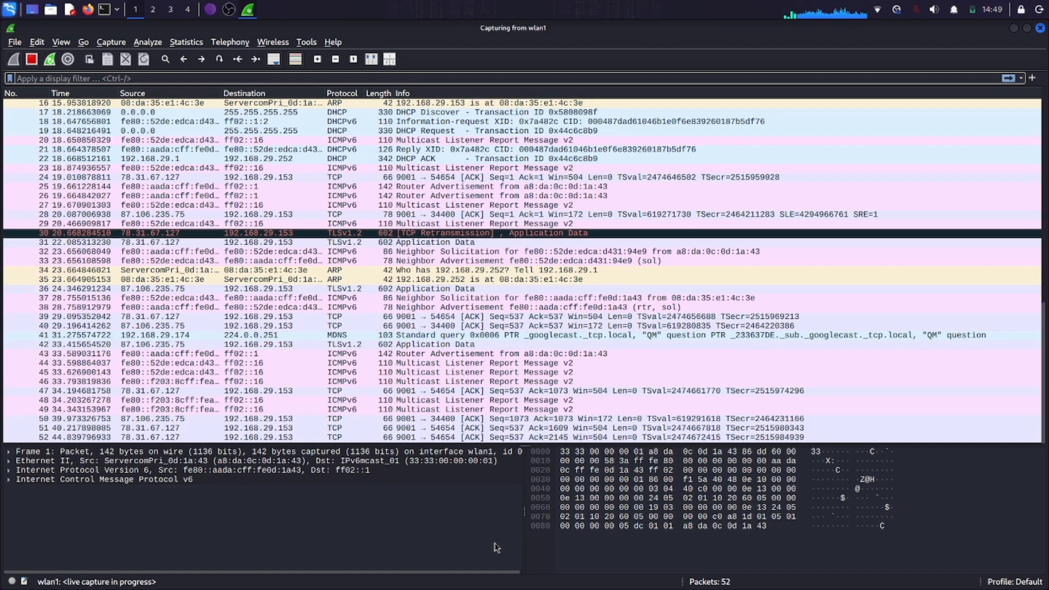
# Stop the wlan1 capture and look through the list of captured packets
pyautogui.click(31, 60)
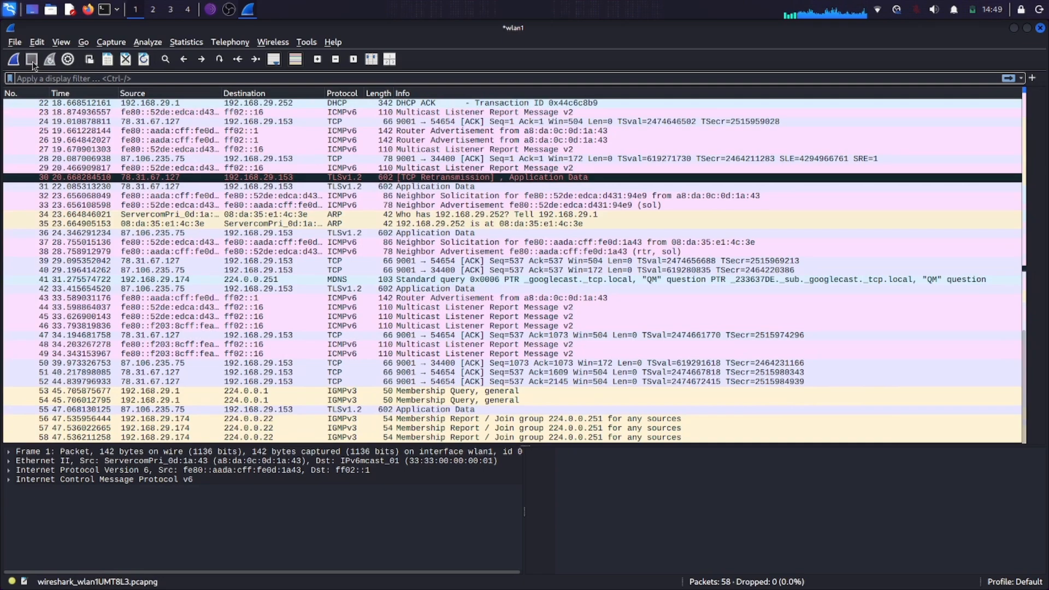
pyautogui.click(234, 224)
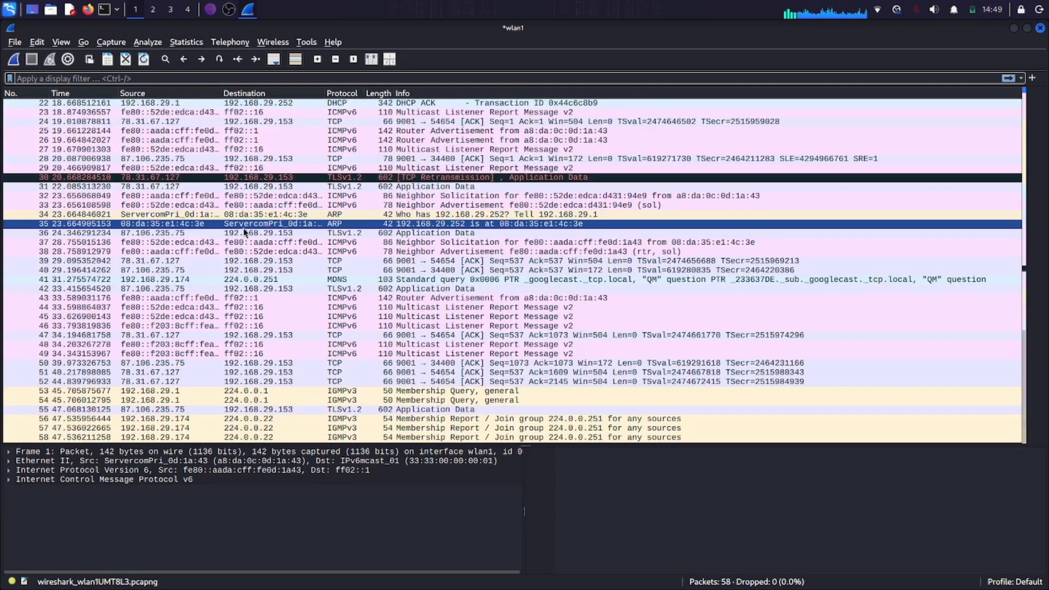
pyautogui.scroll(7, 244, 233)
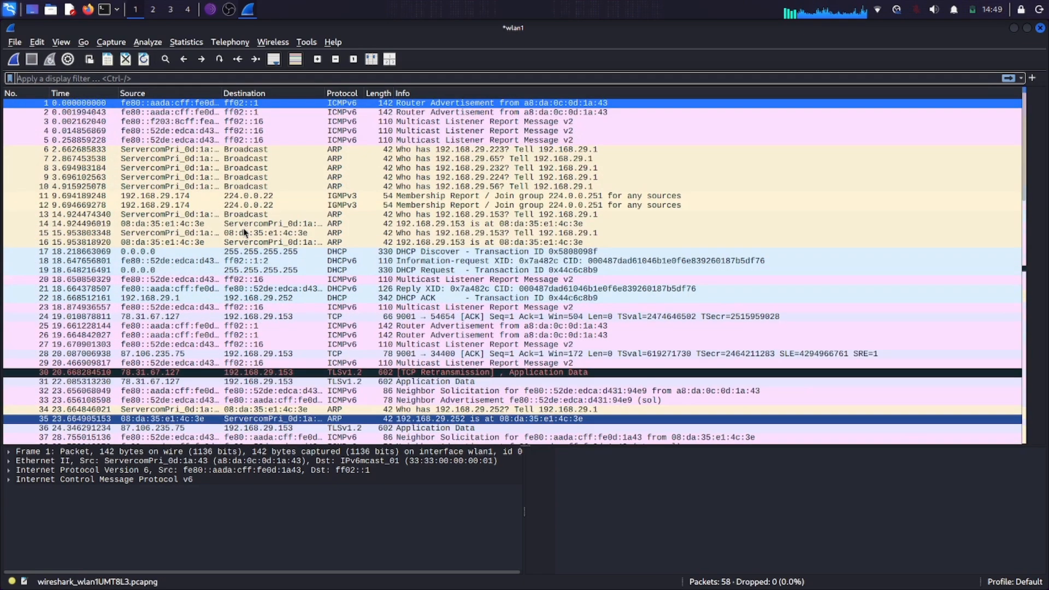
pyautogui.scroll(-7, 244, 233)
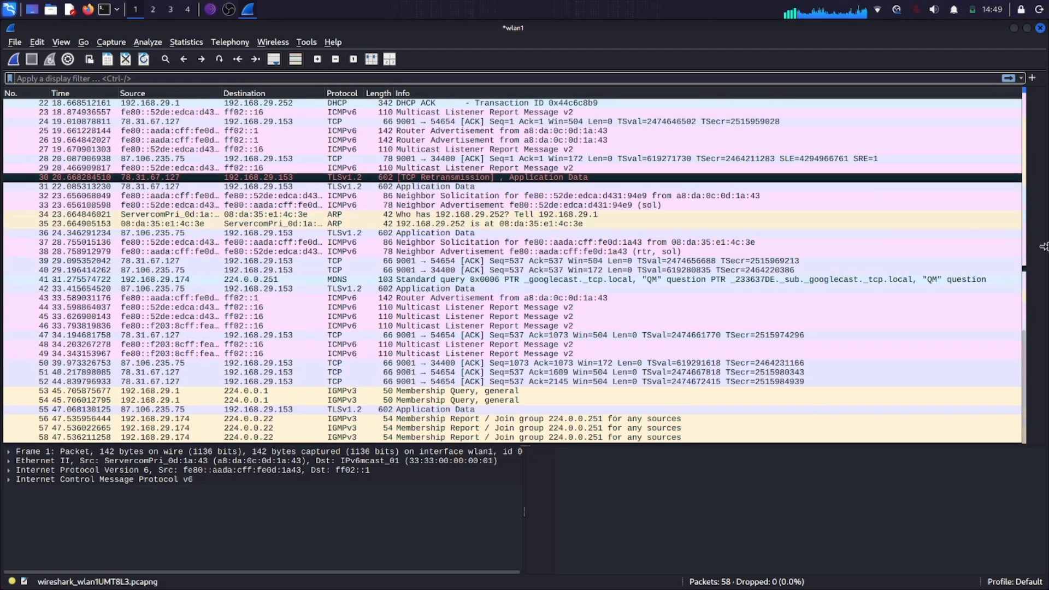
pyautogui.scroll(3, 1026, 273)
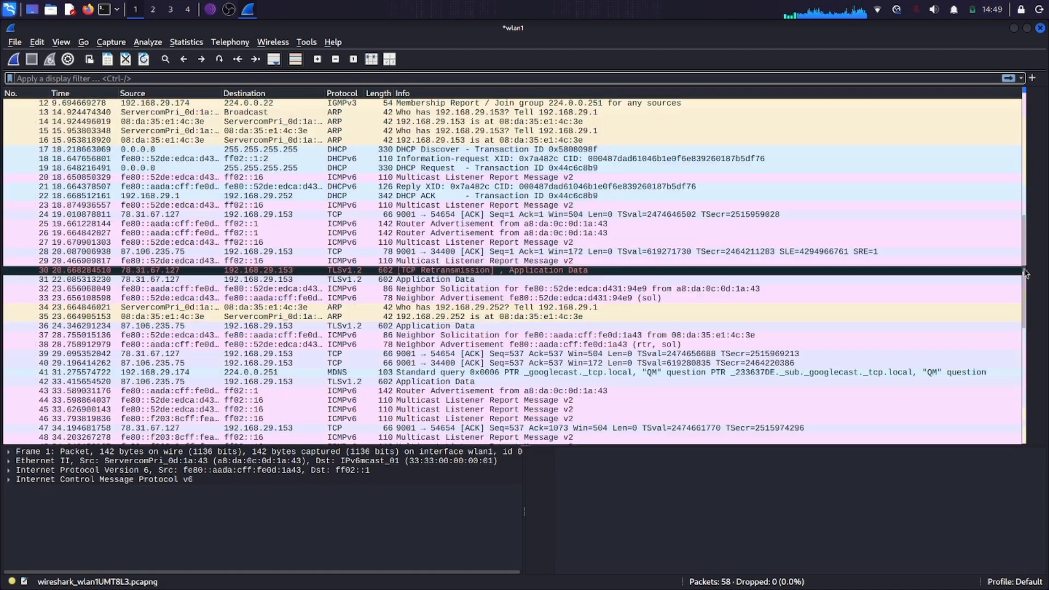
# Inspect the Transmission Control Protocol fields of the TCP Retransmission packet, number 30, in its own window and close it
pyautogui.click(594, 270)
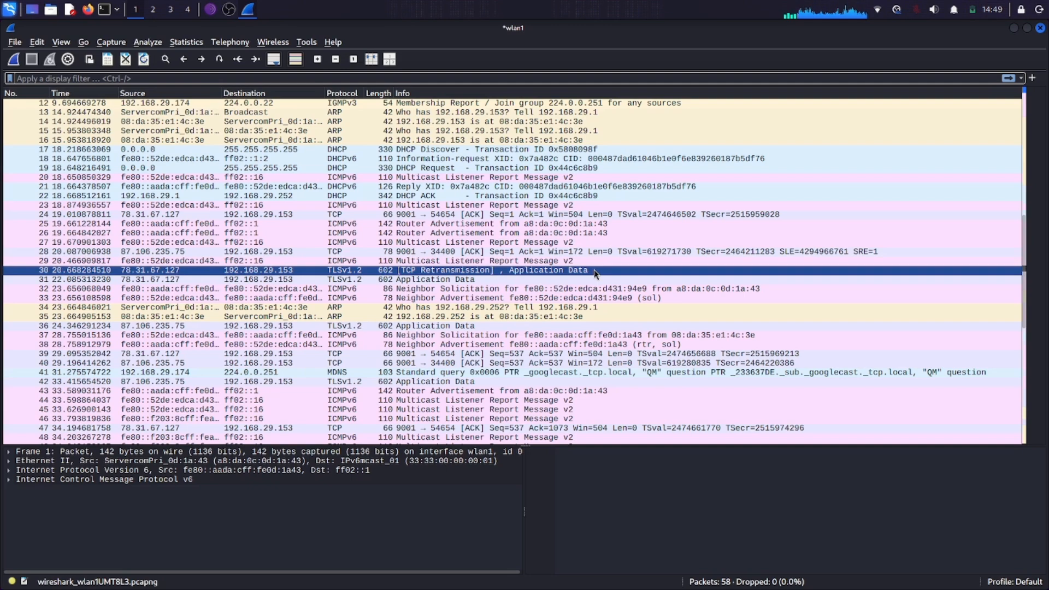
pyautogui.doubleClick(594, 270)
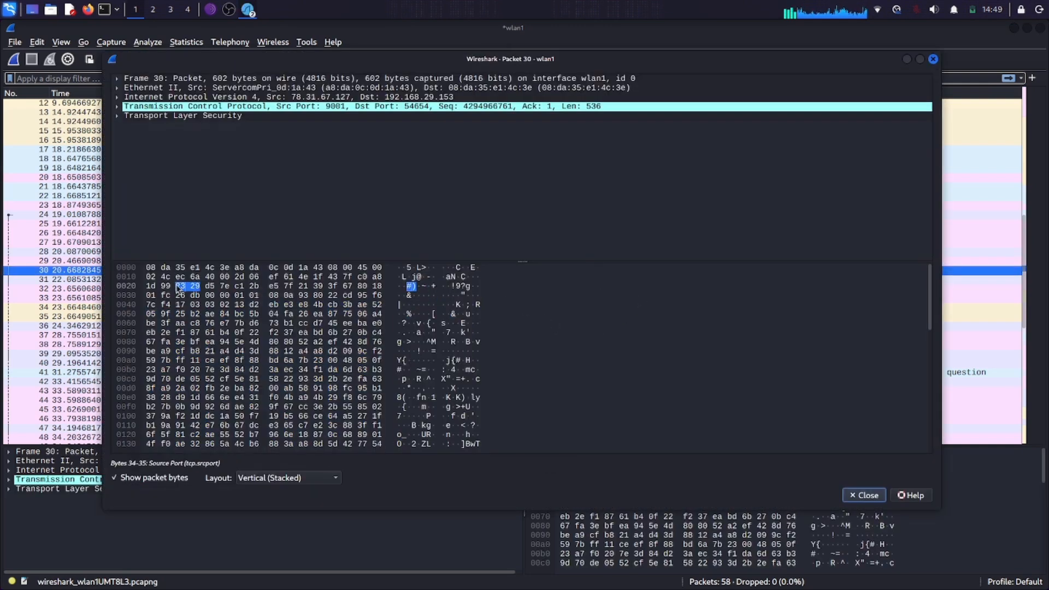
pyautogui.click(118, 116)
pyautogui.doubleClick(119, 109)
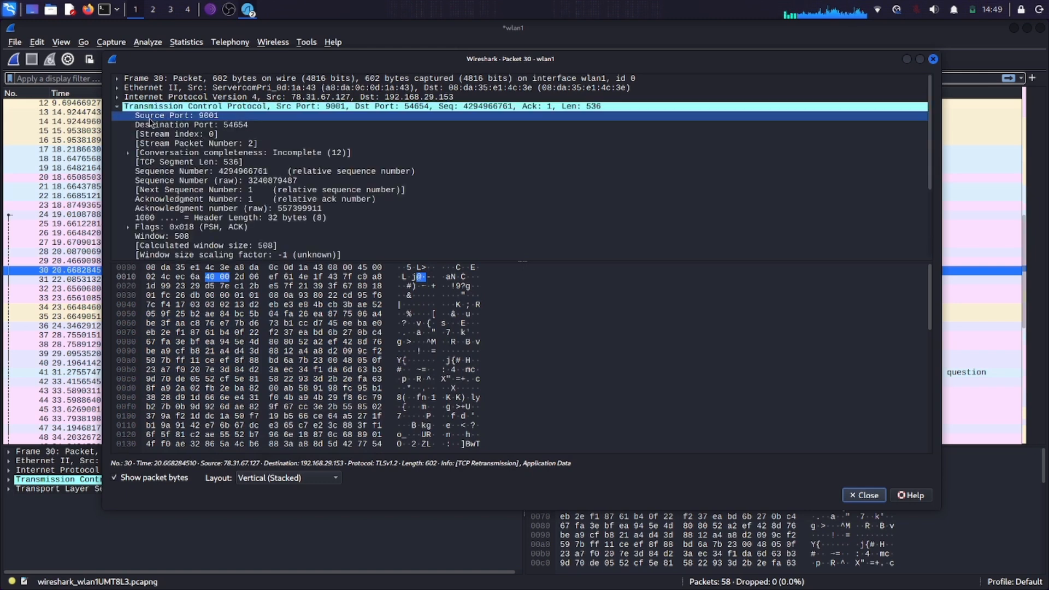
pyautogui.scroll(-3, 303, 175)
pyautogui.scroll(-1, 304, 182)
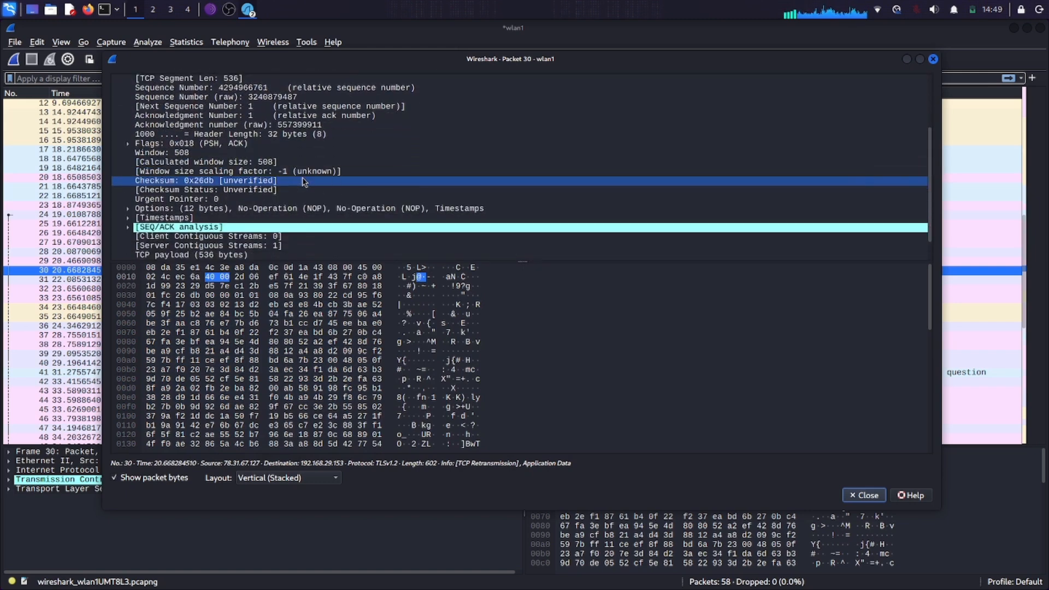
pyautogui.scroll(-2, 305, 182)
pyautogui.scroll(5, 304, 182)
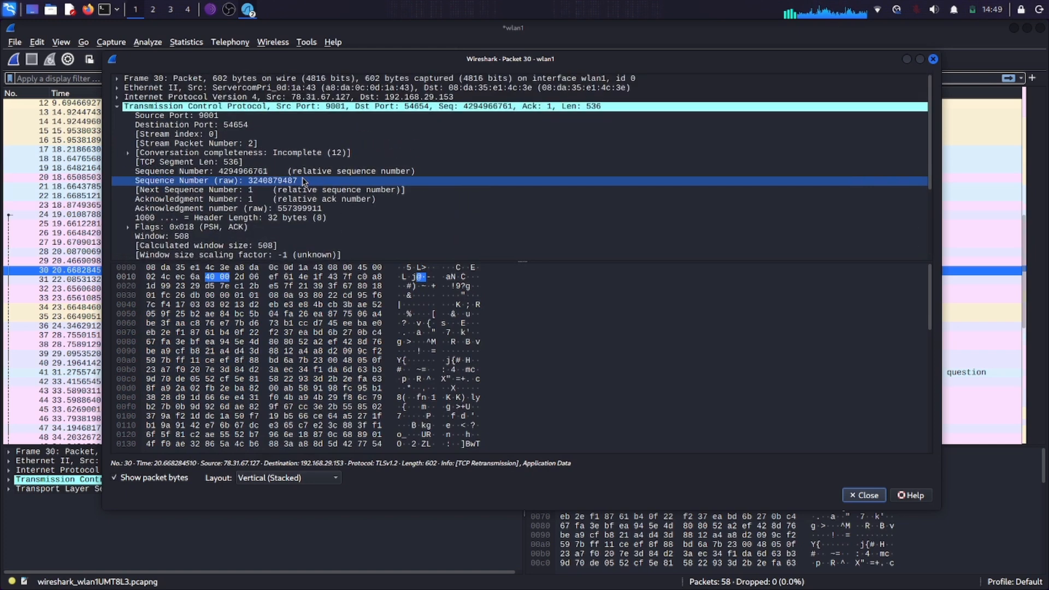
pyautogui.click(934, 59)
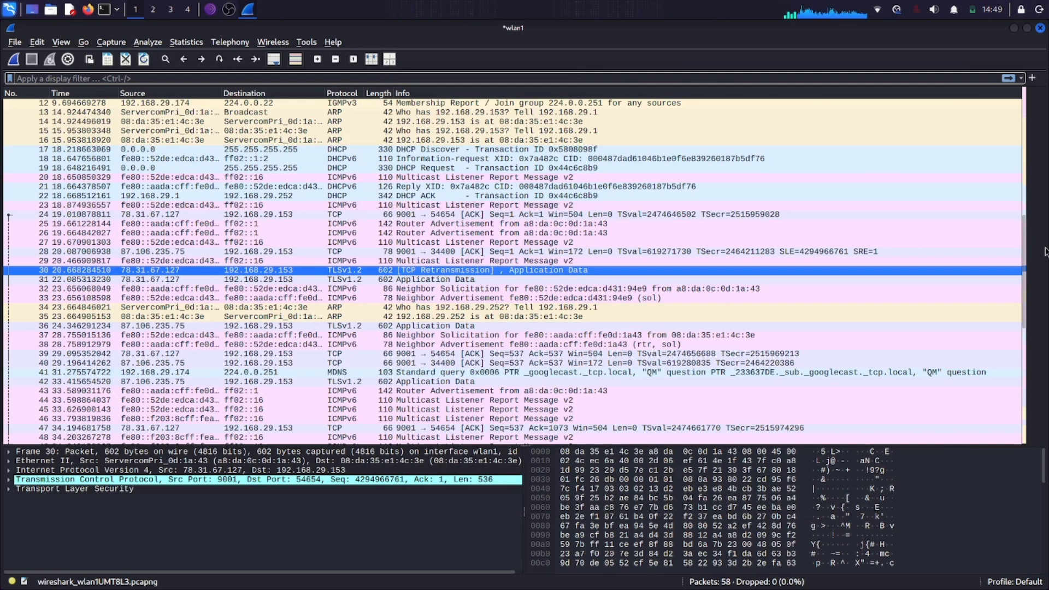
# Review the capture options for input interfaces, output file, display, name resolution and automatic stopping
pyautogui.click(68, 59)
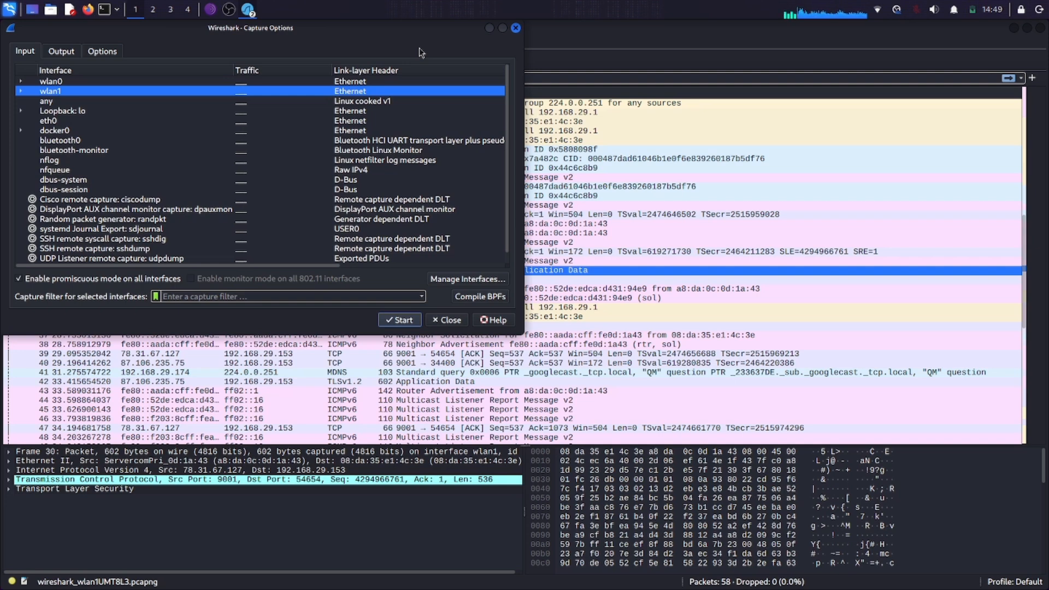
pyautogui.click(63, 51)
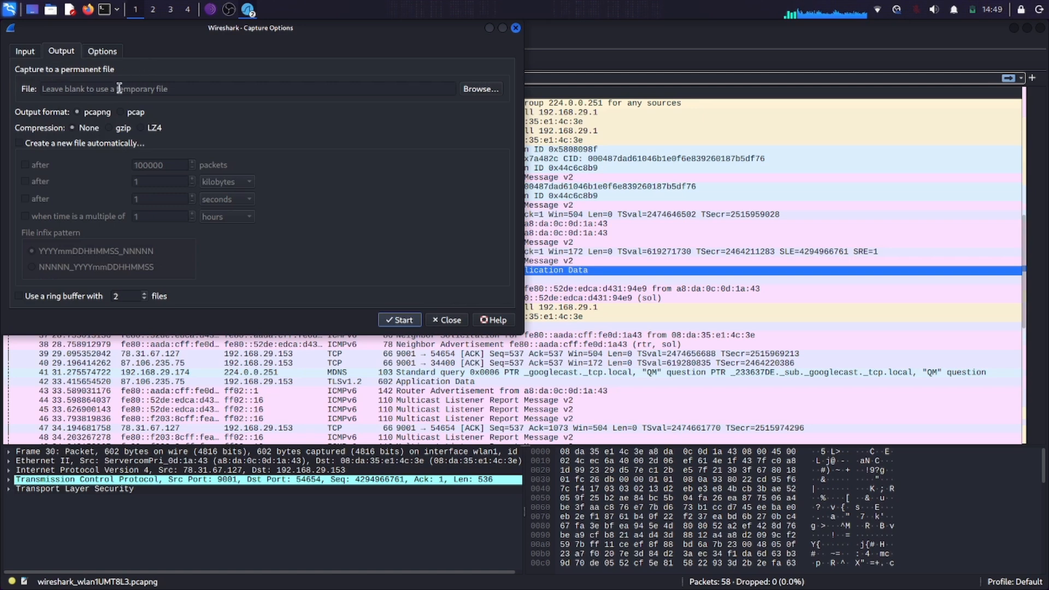
pyautogui.click(154, 91)
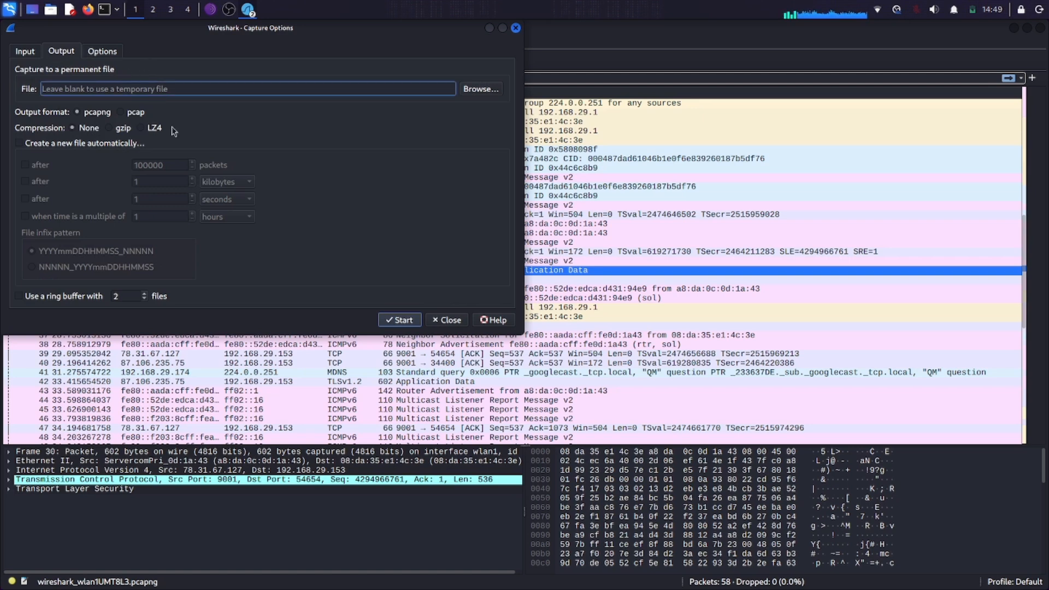
pyautogui.click(108, 53)
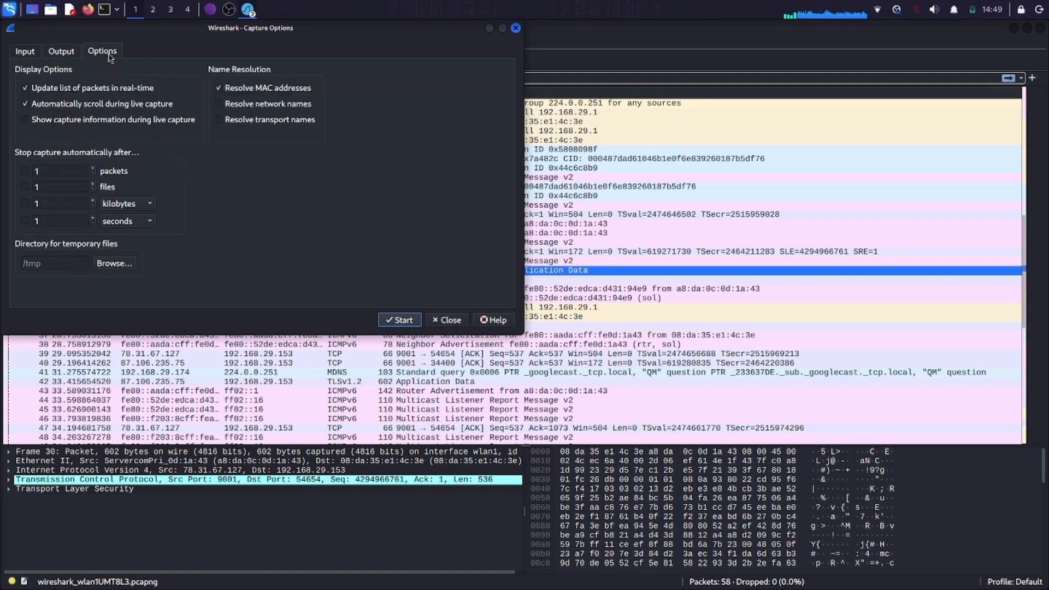
pyautogui.click(25, 51)
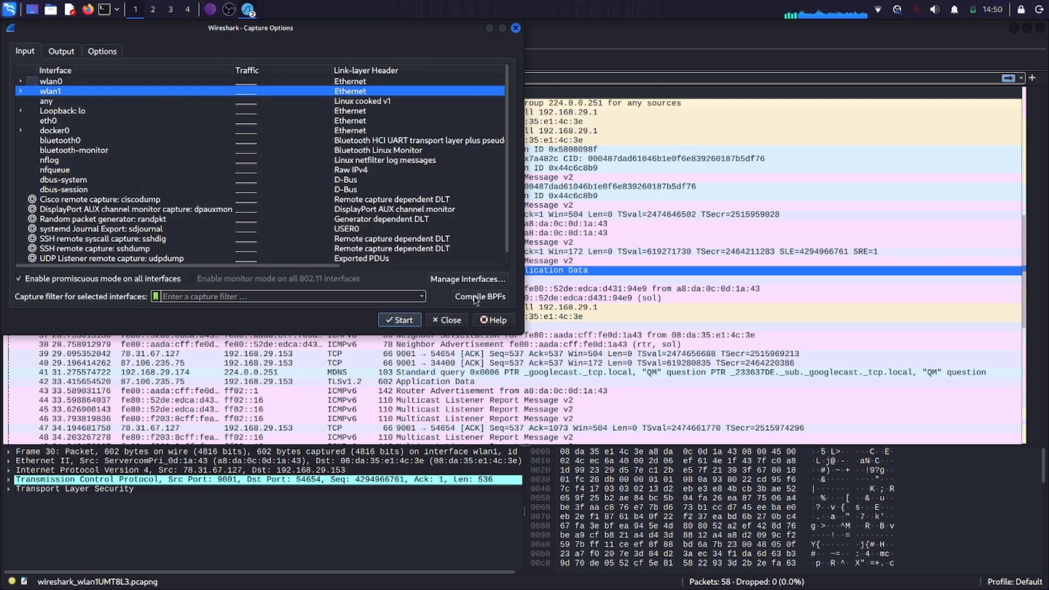
# Start a new capture on wlan1, saving the existing packets as Test in the Desktop folder
pyautogui.click(397, 321)
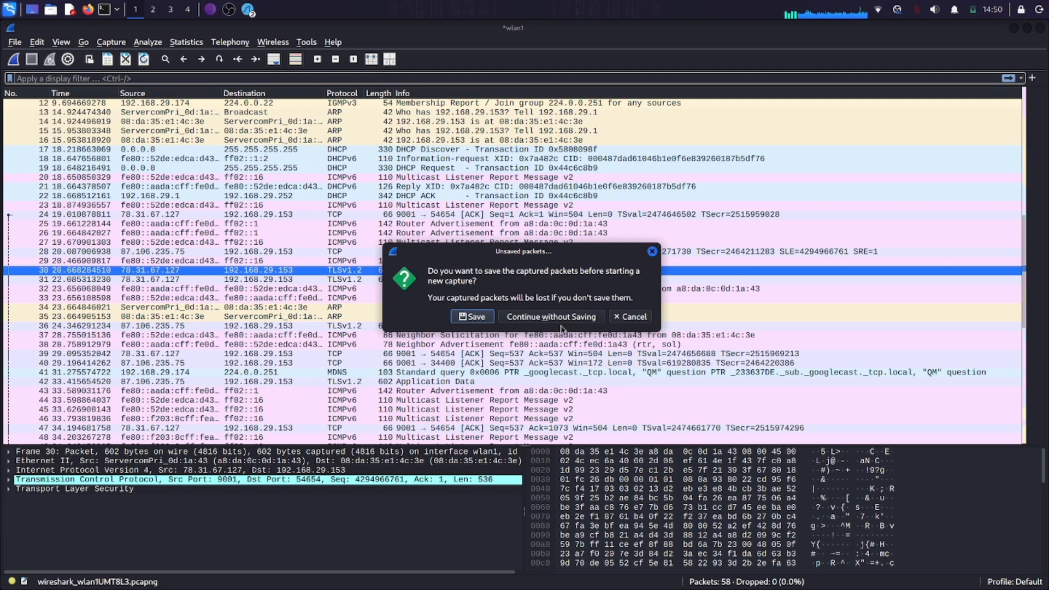
pyautogui.click(471, 317)
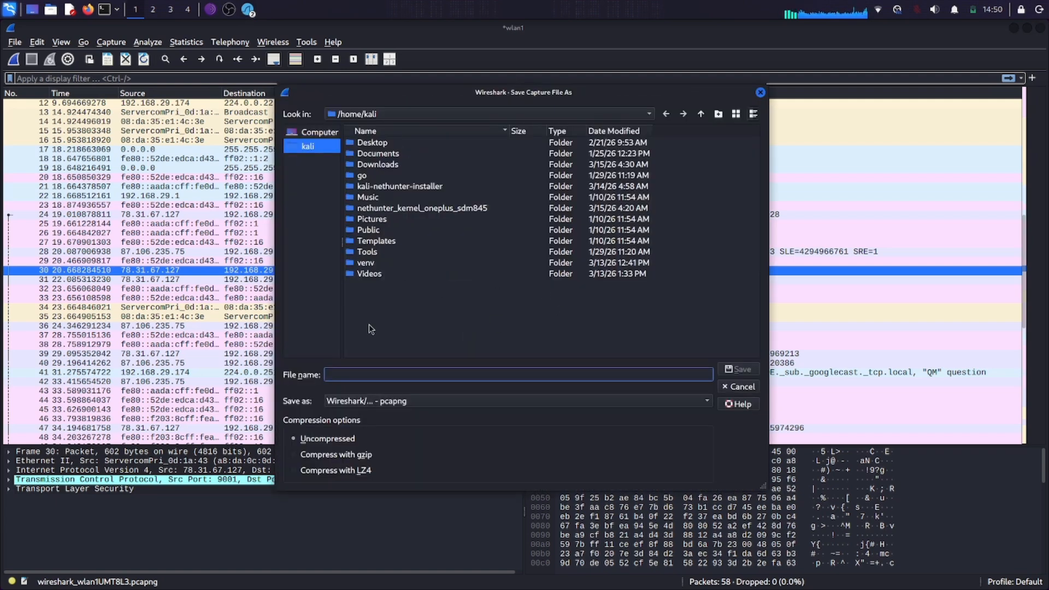
pyautogui.doubleClick(379, 142)
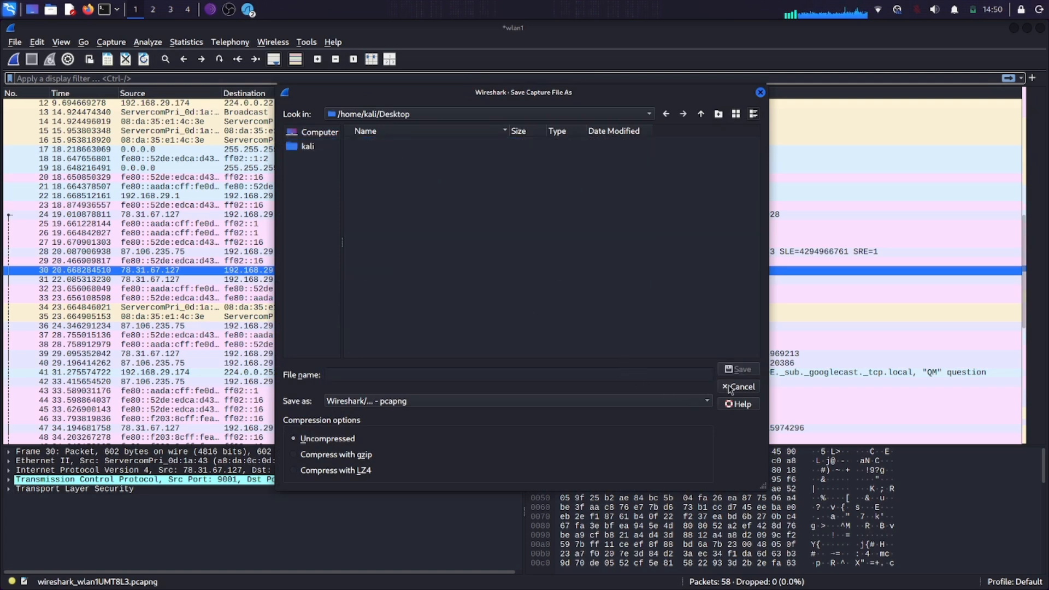
pyautogui.click(648, 375)
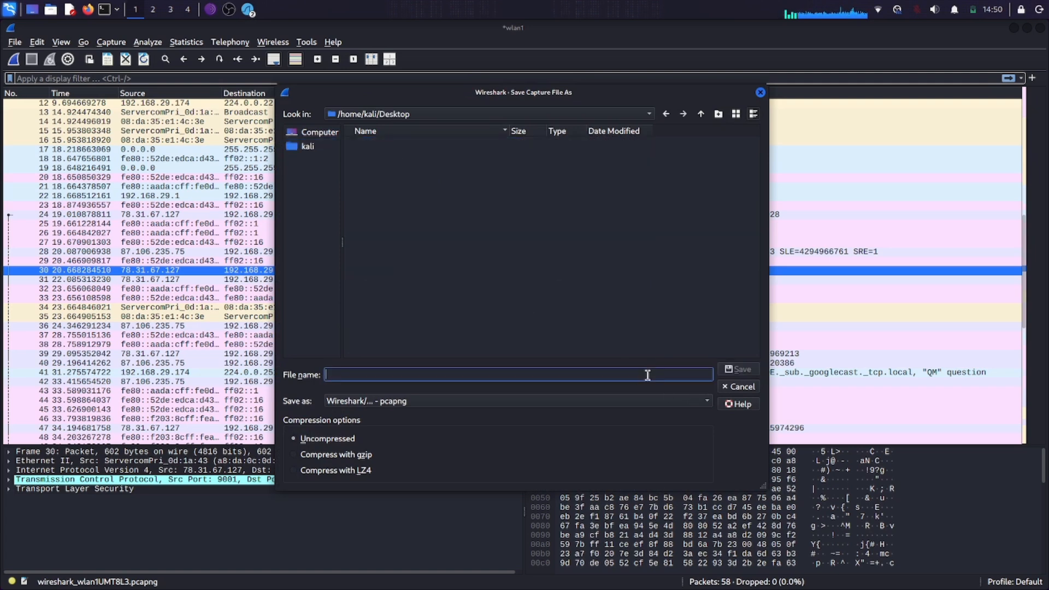
pyautogui.write('Teat')
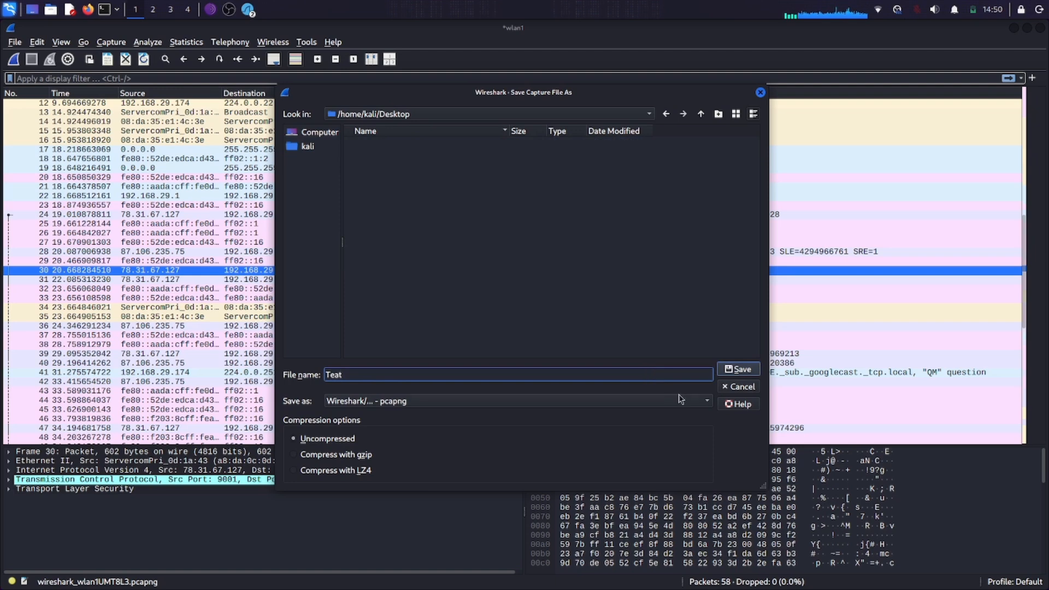
pyautogui.press('BackSpace')
pyautogui.press('BackSpace')
pyautogui.write('st')
pyautogui.click(736, 369)
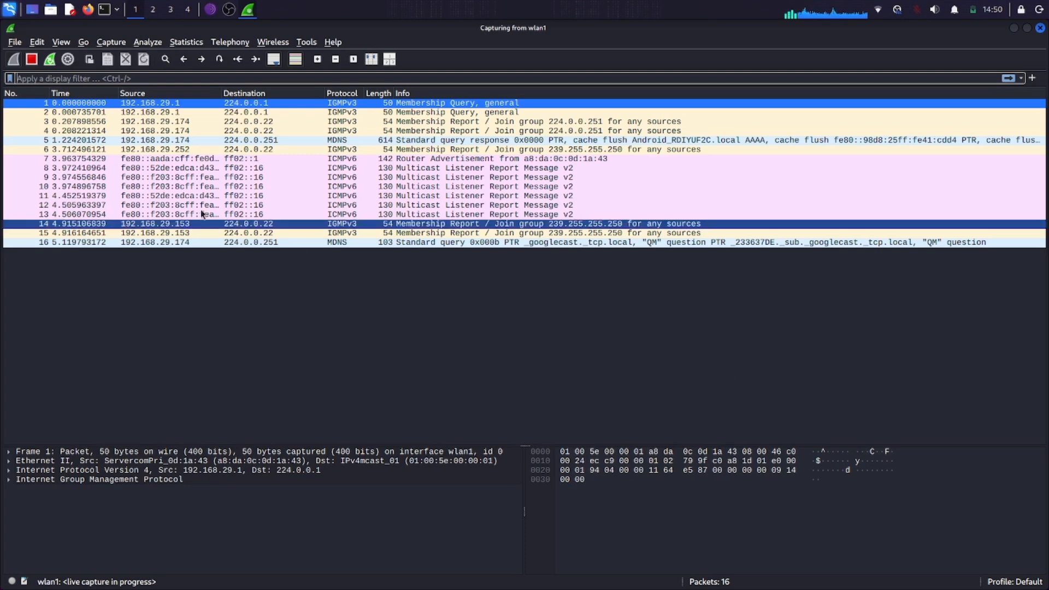
# Request a restart of the running wlan1 capture, cancel it, and stop the capture instead
pyautogui.click(47, 62)
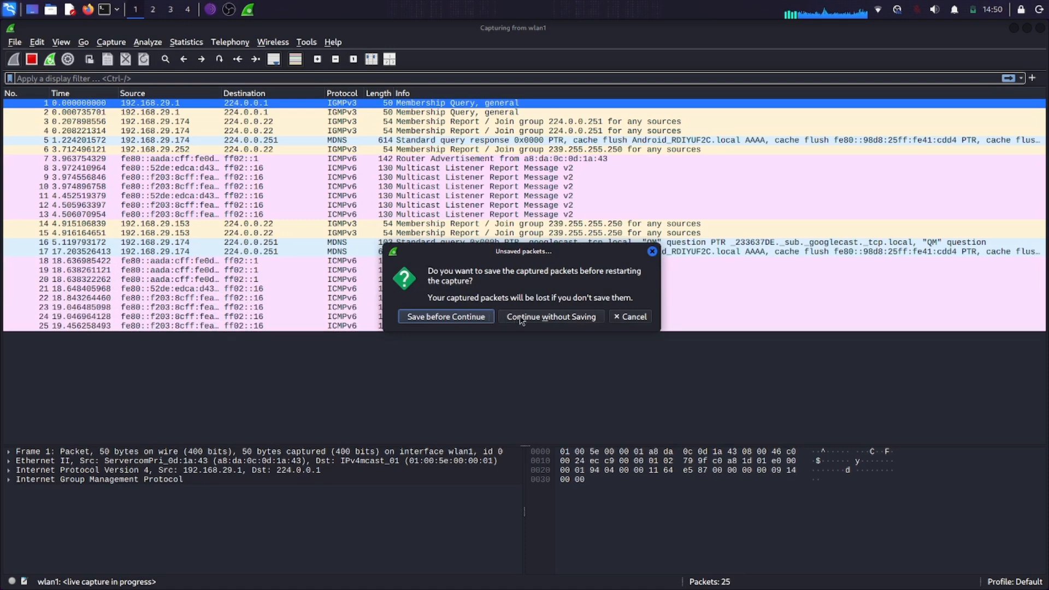
pyautogui.click(631, 317)
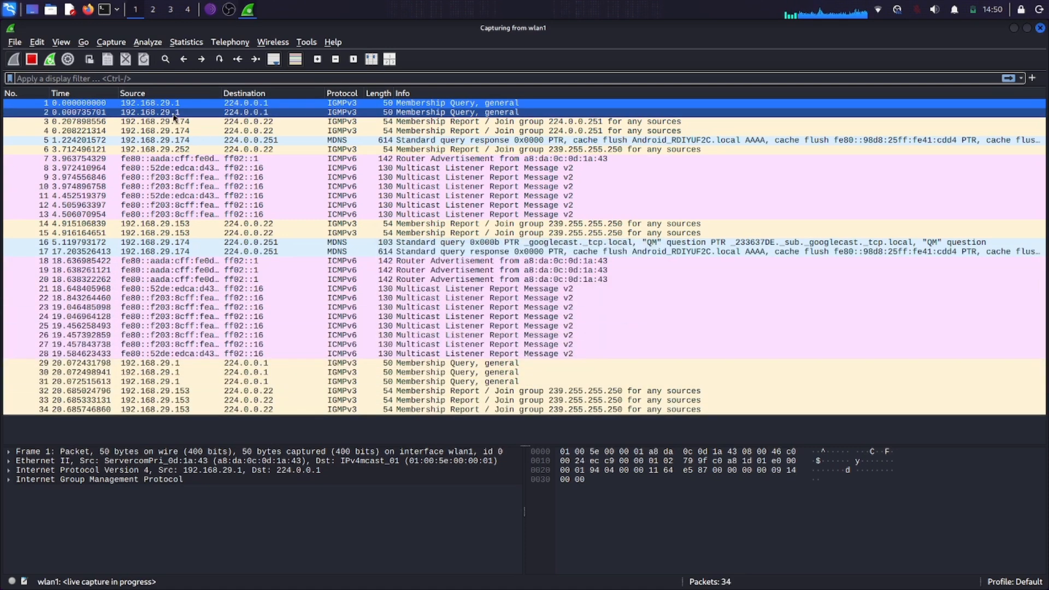
pyautogui.click(29, 62)
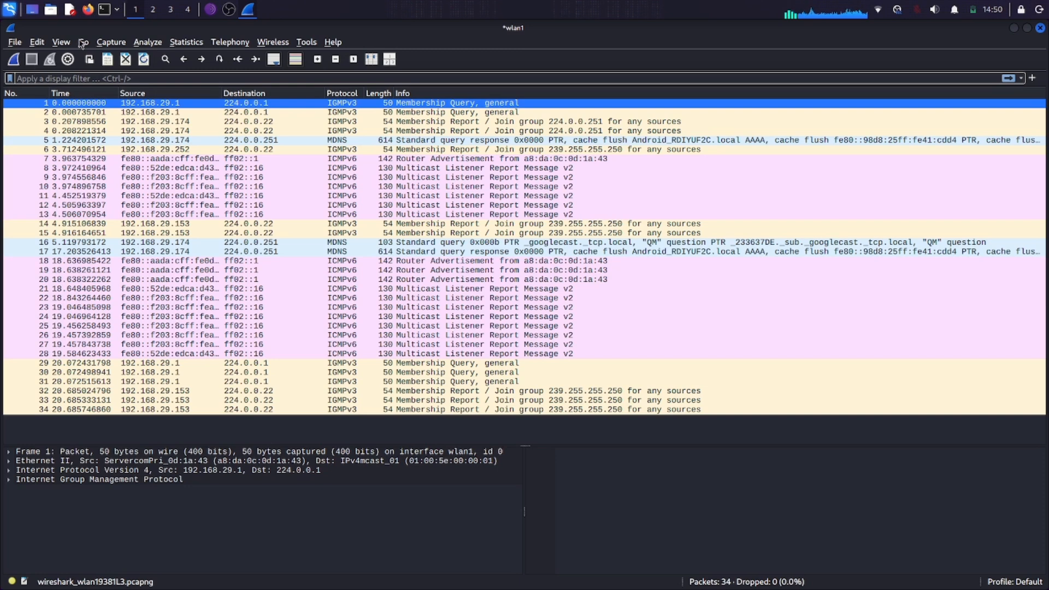
# Open the capture options and expand wlan1 to examine its addresses
pyautogui.click(112, 44)
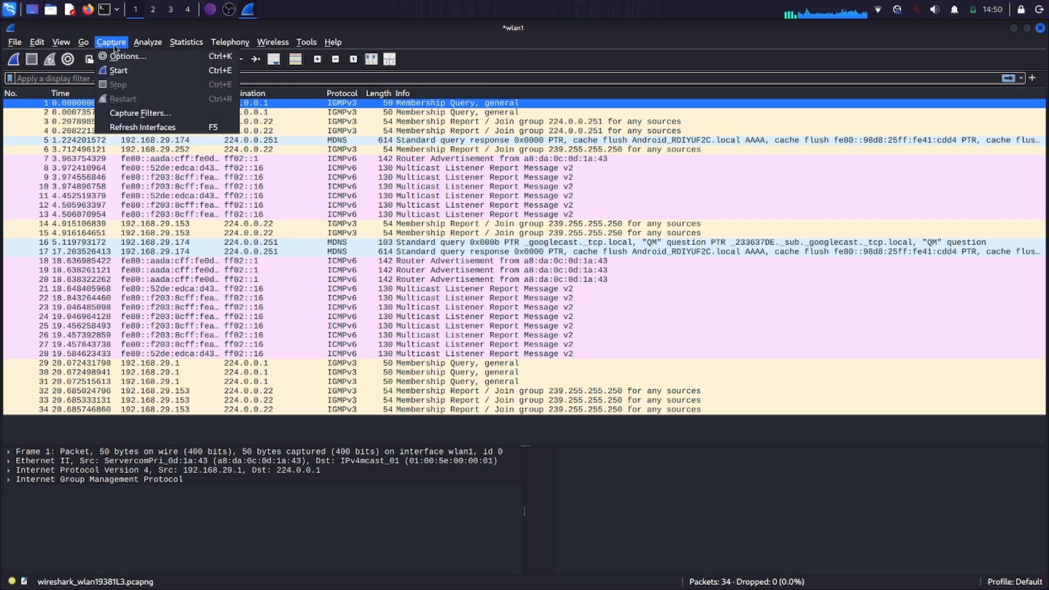
pyautogui.click(146, 58)
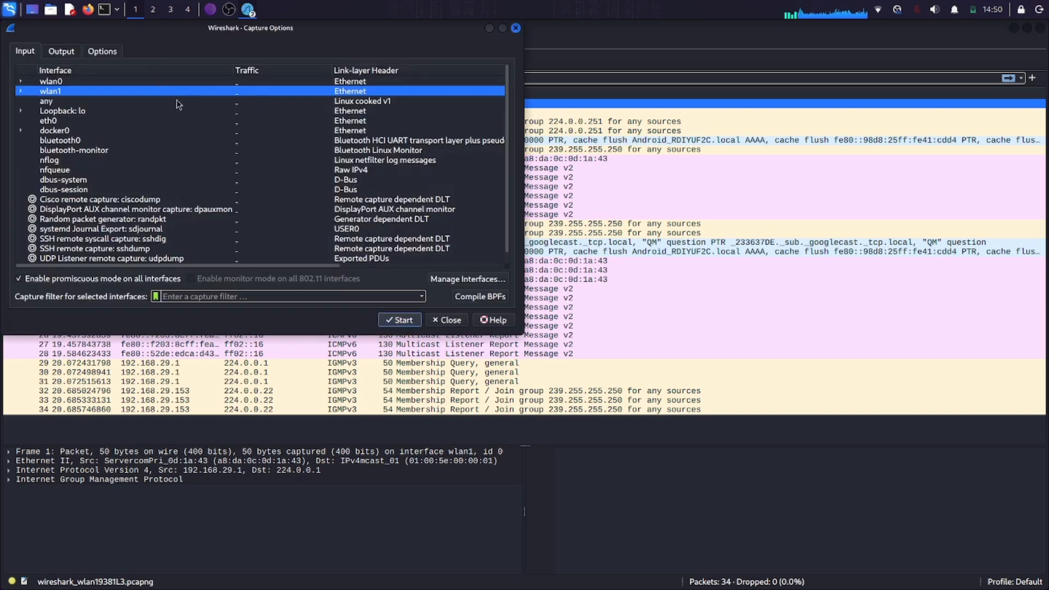
pyautogui.click(22, 91)
pyautogui.click(86, 103)
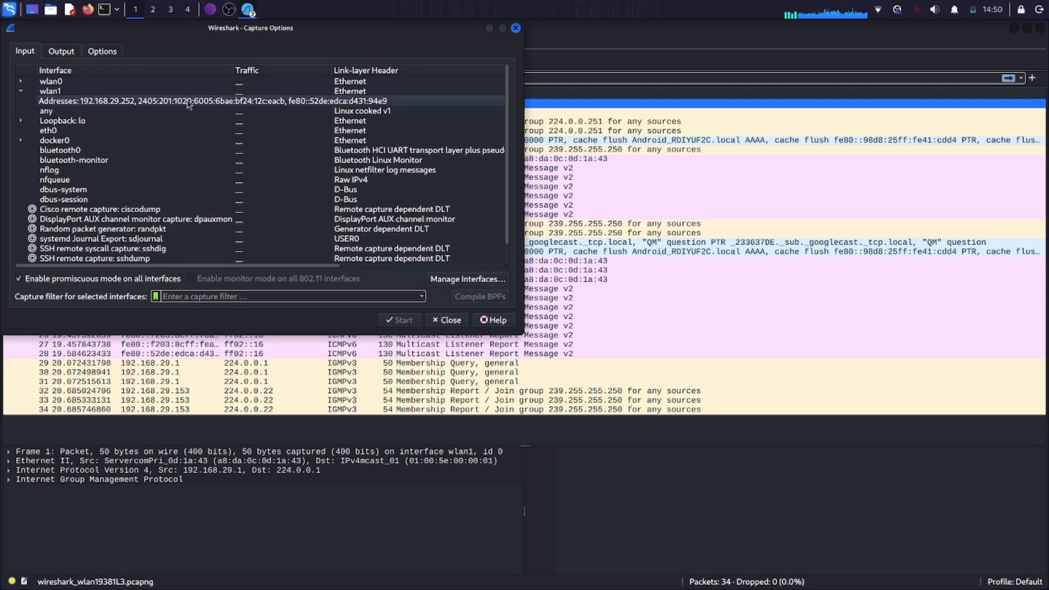
# Close the capture options, then select the IPv4 only entry in the saved display filters and accept the list
pyautogui.click(447, 320)
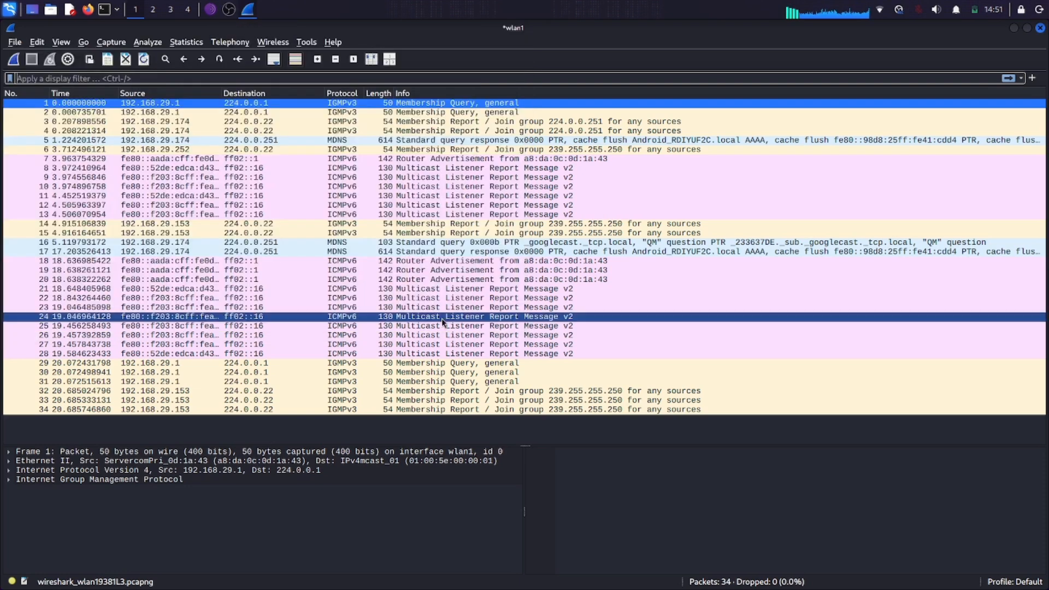
pyautogui.click(146, 44)
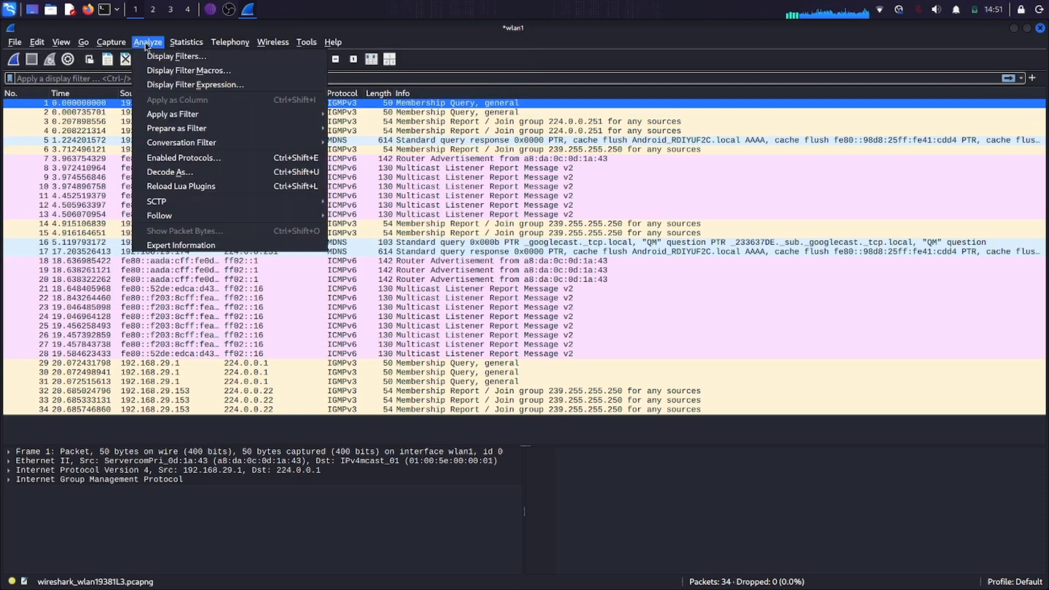
pyautogui.click(206, 61)
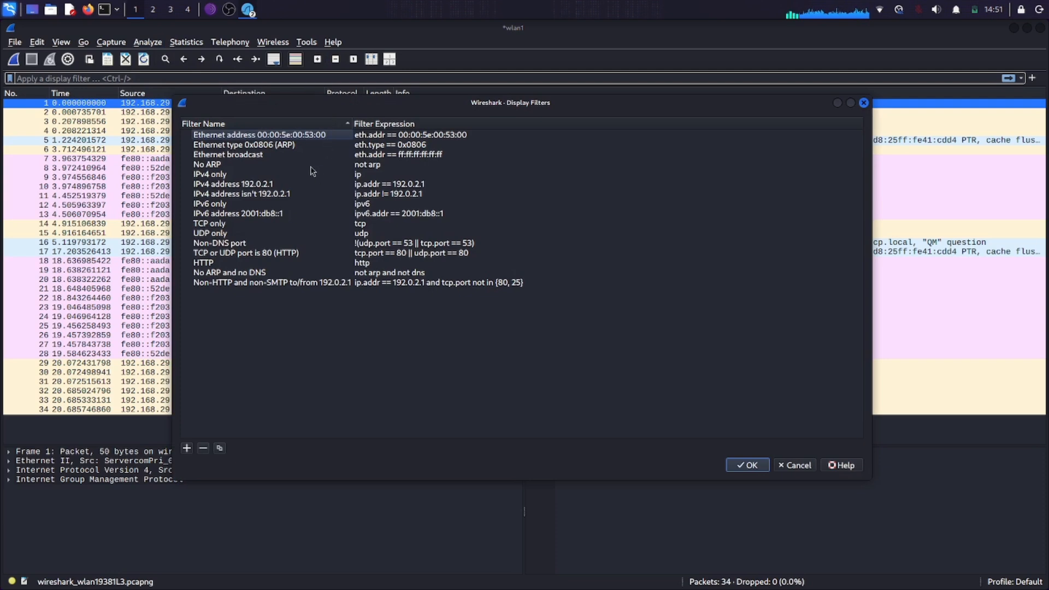
pyautogui.click(205, 177)
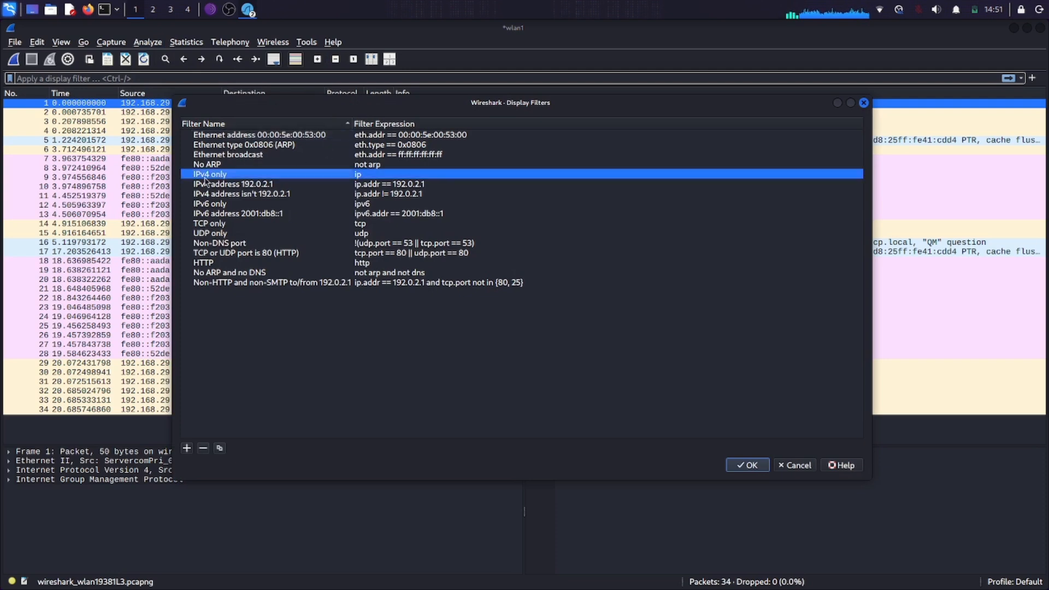
pyautogui.click(205, 180)
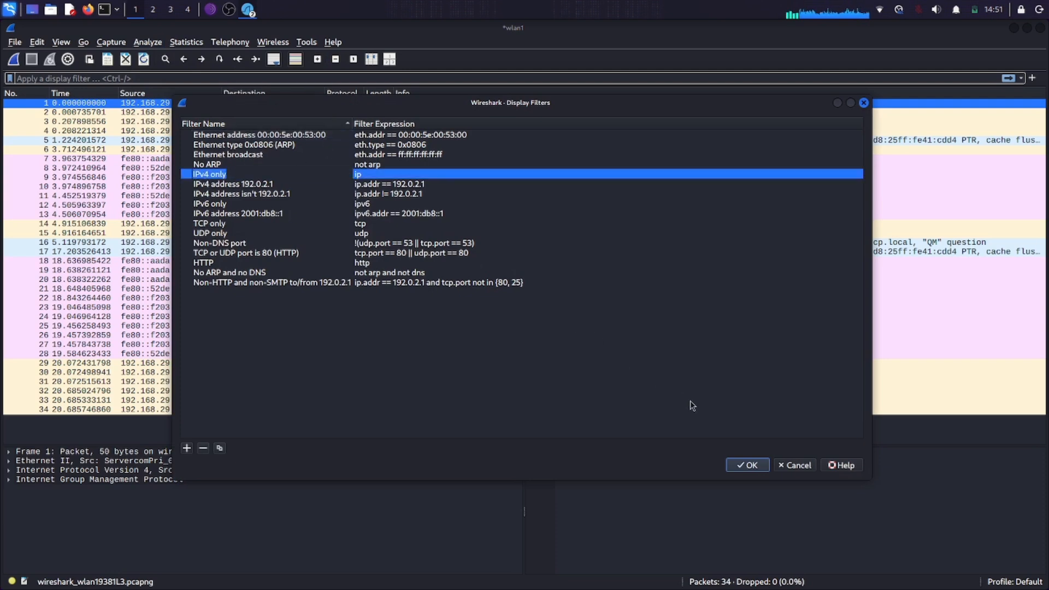
pyautogui.click(749, 462)
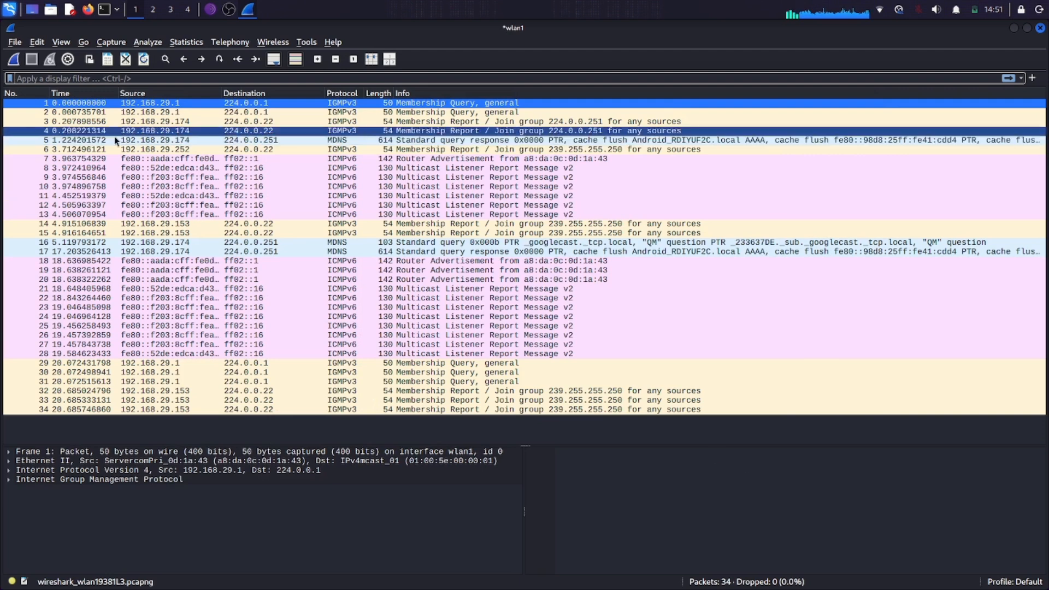
# Run a new capture on wlan1 without saving the existing packets, and stop it
pyautogui.click(15, 60)
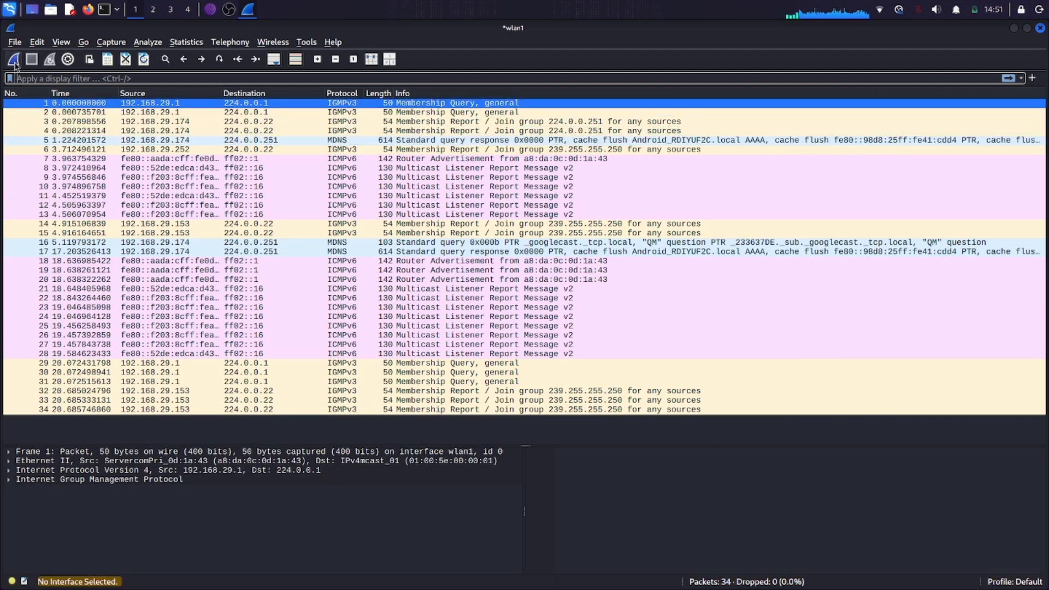
pyautogui.click(112, 43)
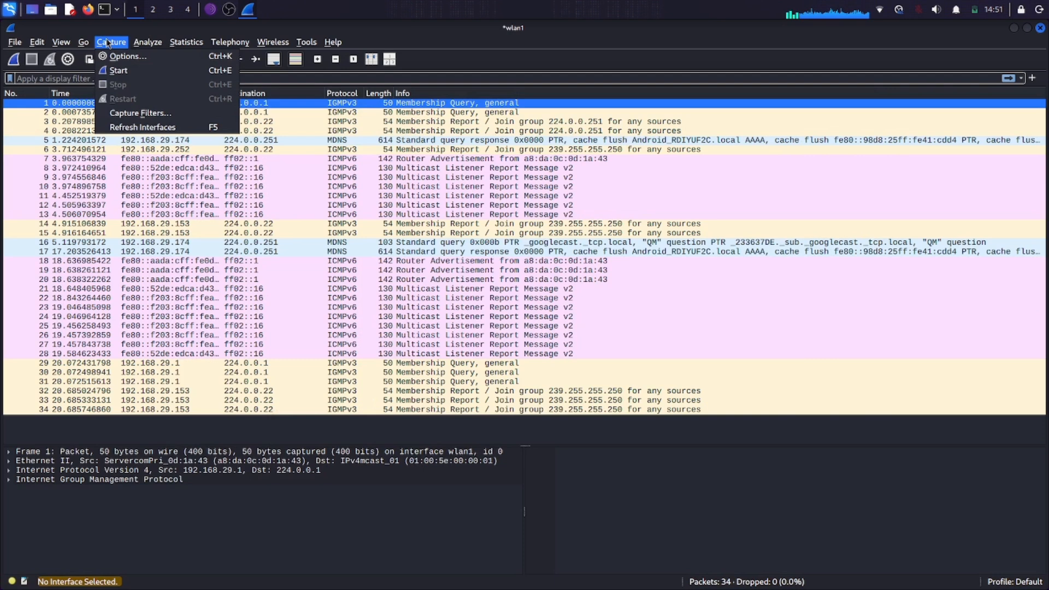
pyautogui.click(135, 58)
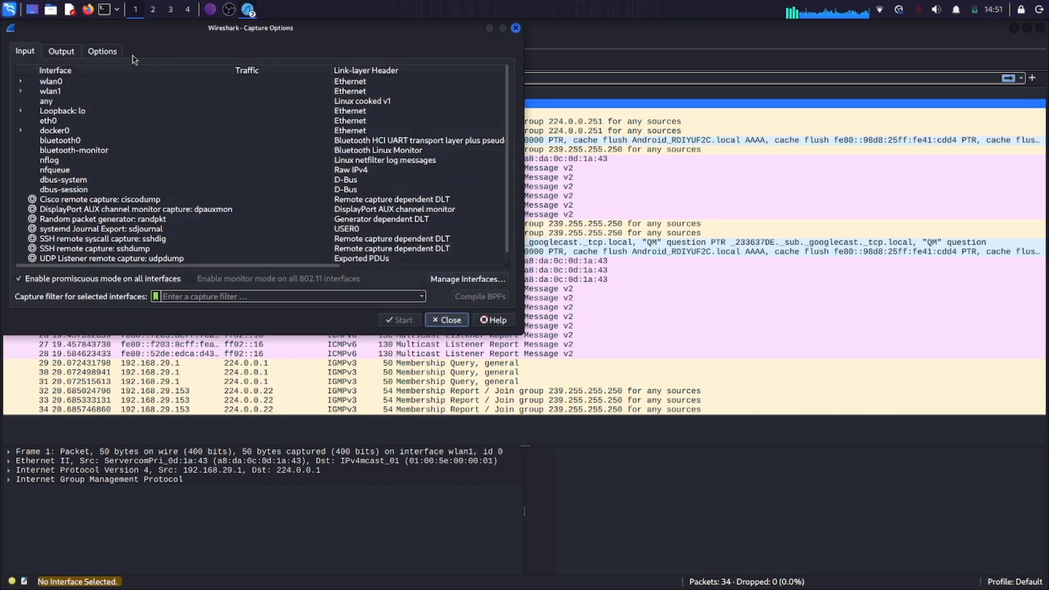
pyautogui.click(55, 91)
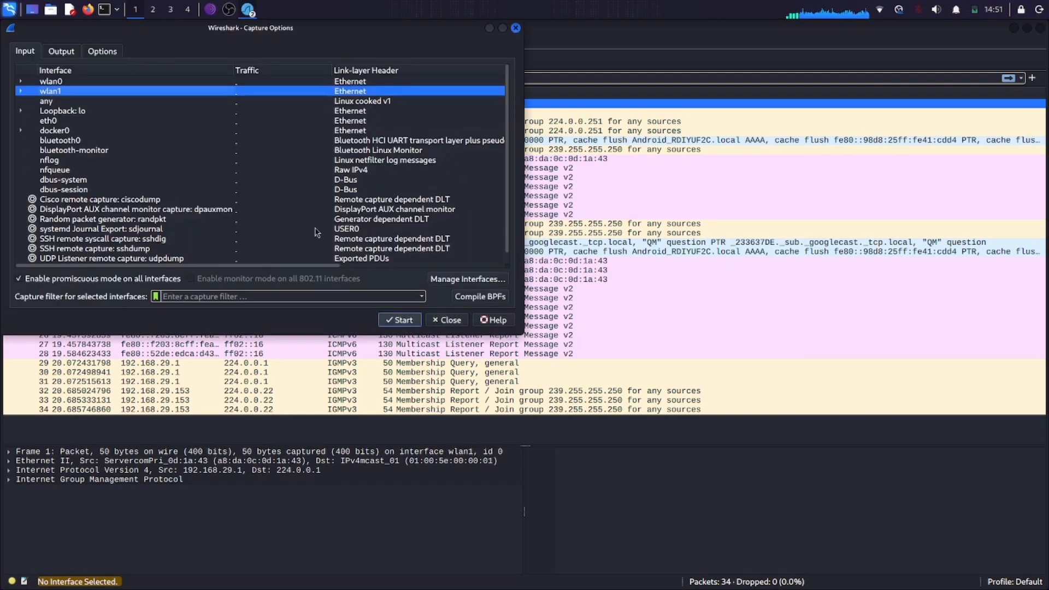
pyautogui.click(410, 322)
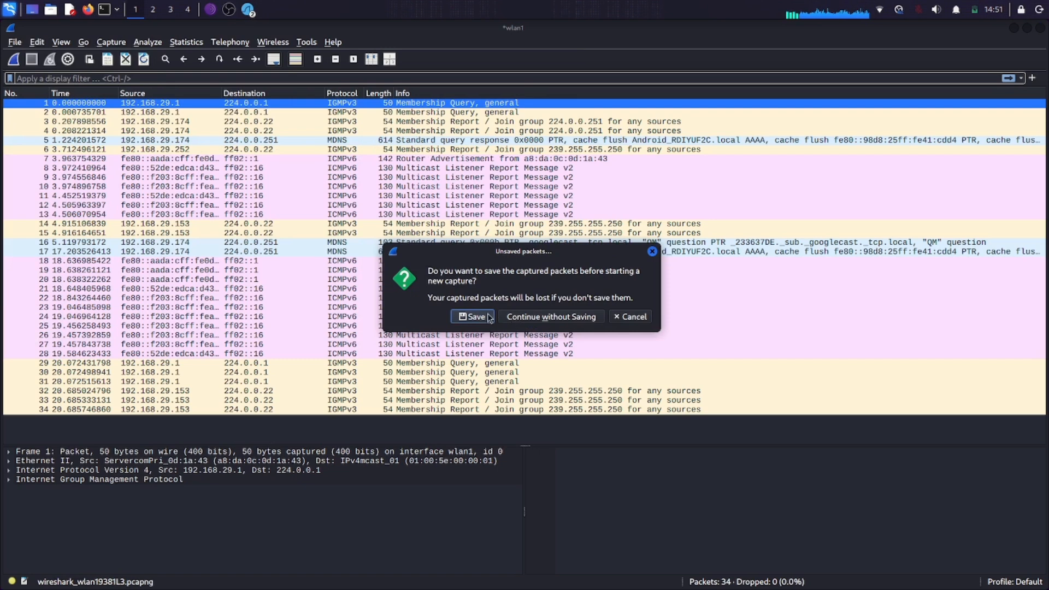
pyautogui.click(531, 318)
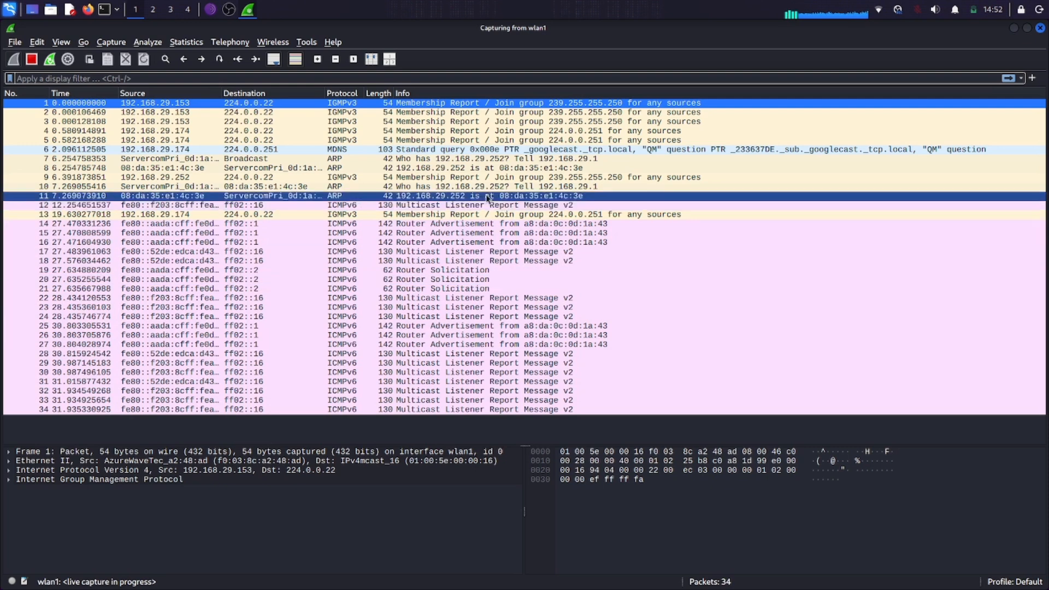
pyautogui.click(31, 59)
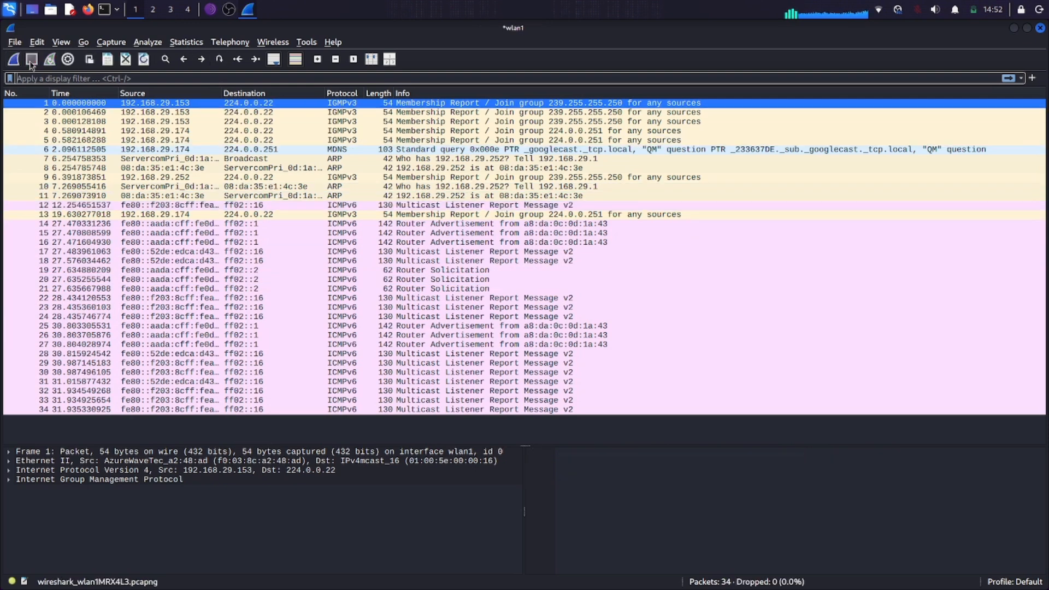
# Open Test.pcapng from the Desktop folder without saving the current packets, and look through its packet list
pyautogui.click(15, 43)
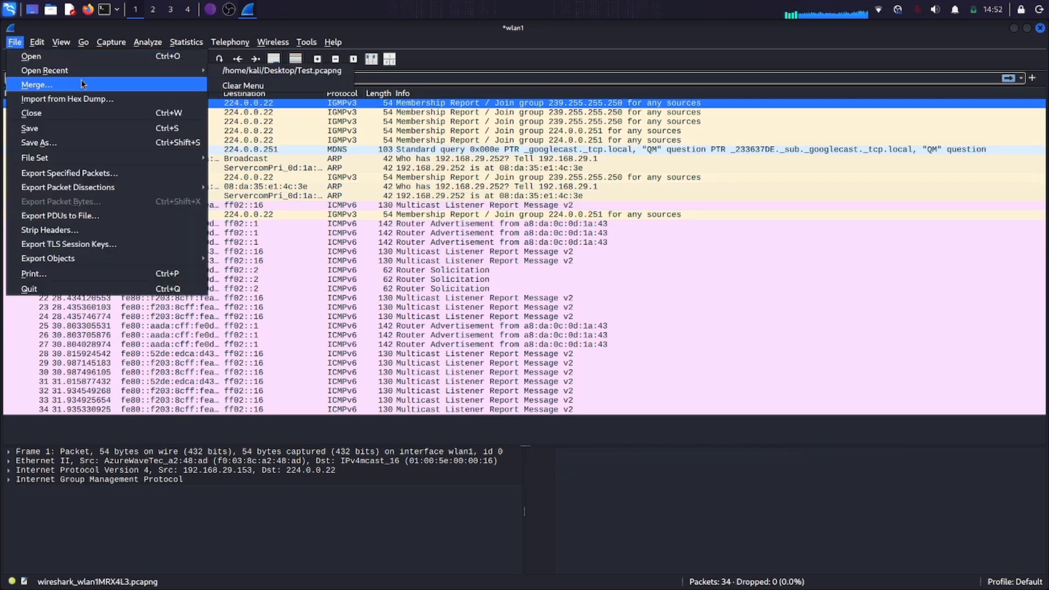
pyautogui.click(50, 59)
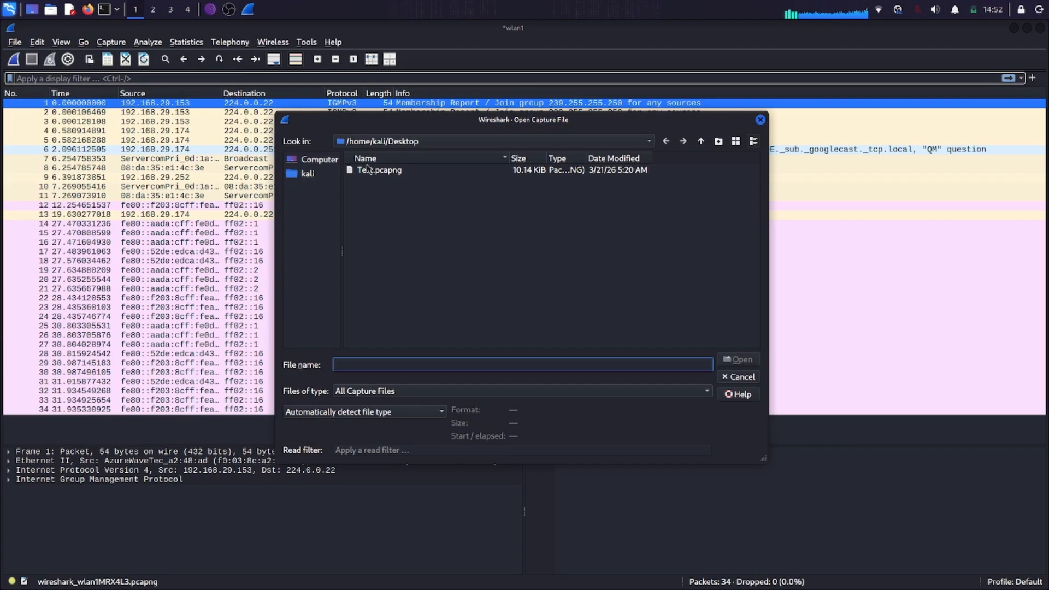
pyautogui.doubleClick(404, 176)
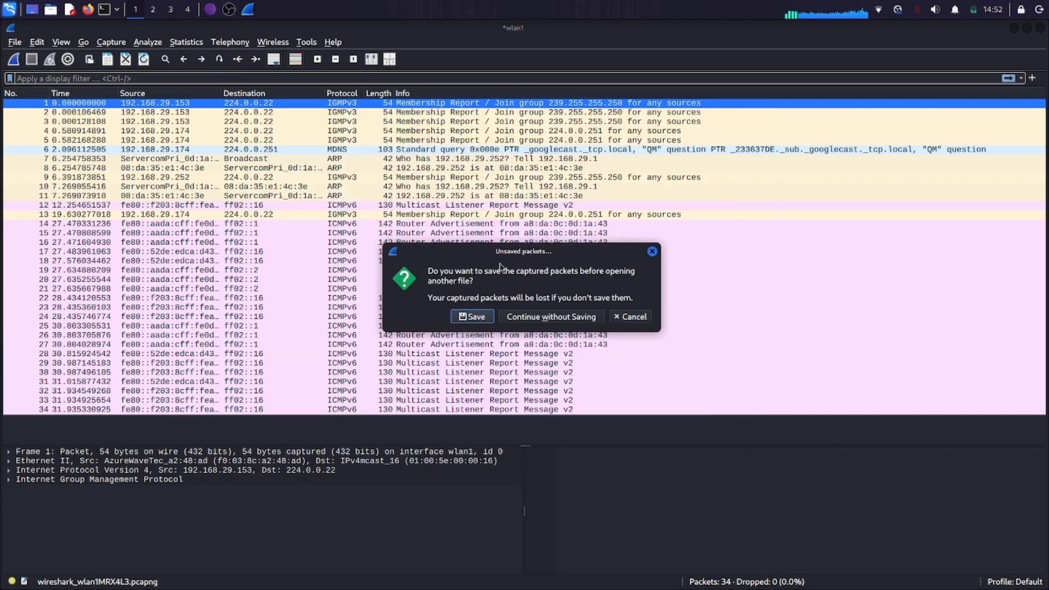
pyautogui.click(525, 317)
pyautogui.scroll(-10, 439, 246)
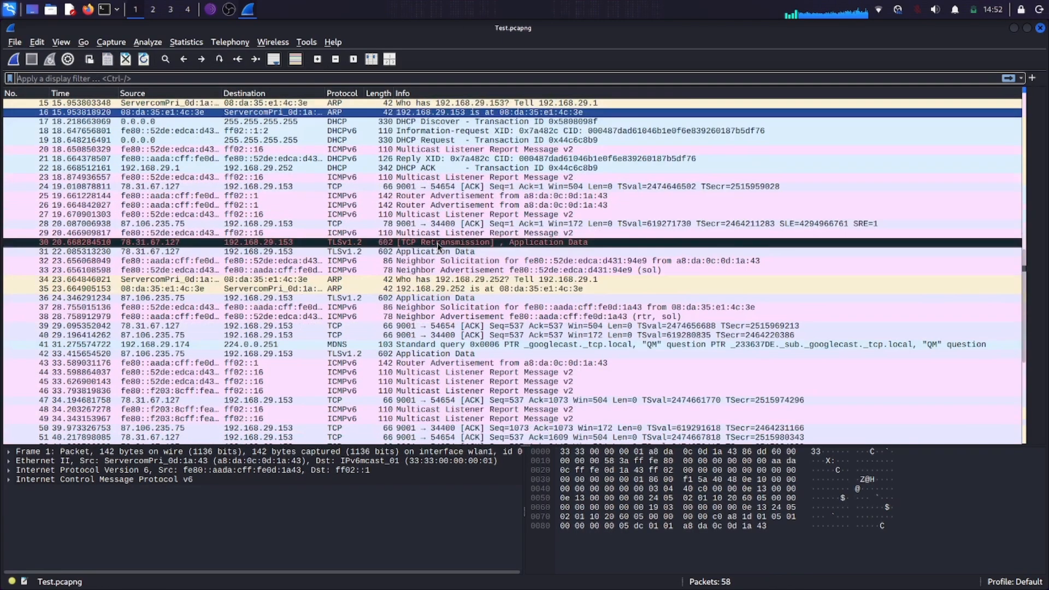
pyautogui.scroll(11, 439, 246)
pyautogui.scroll(-7, 439, 246)
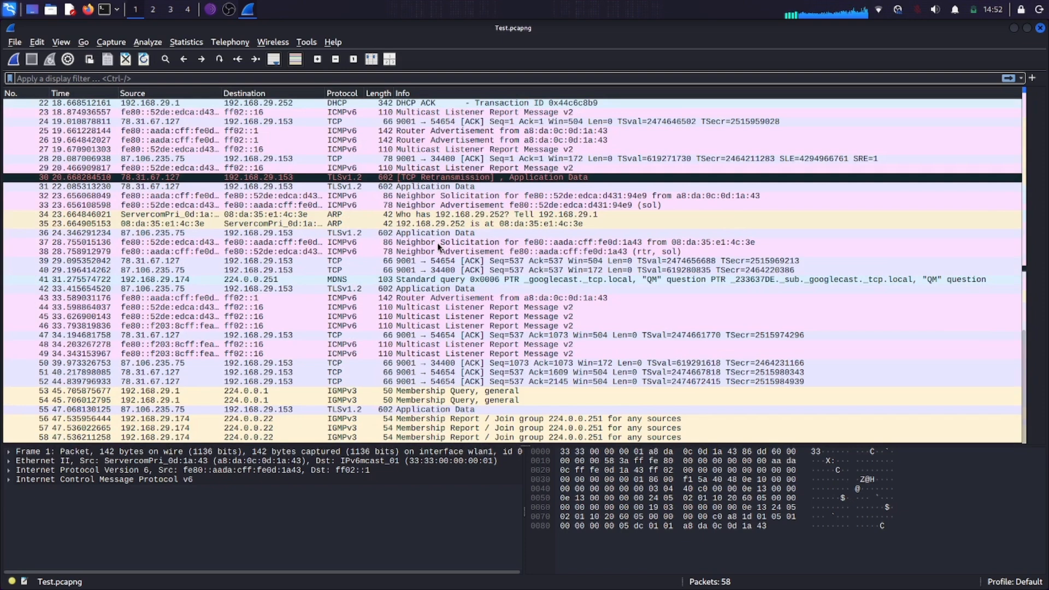
pyautogui.scroll(7, 439, 247)
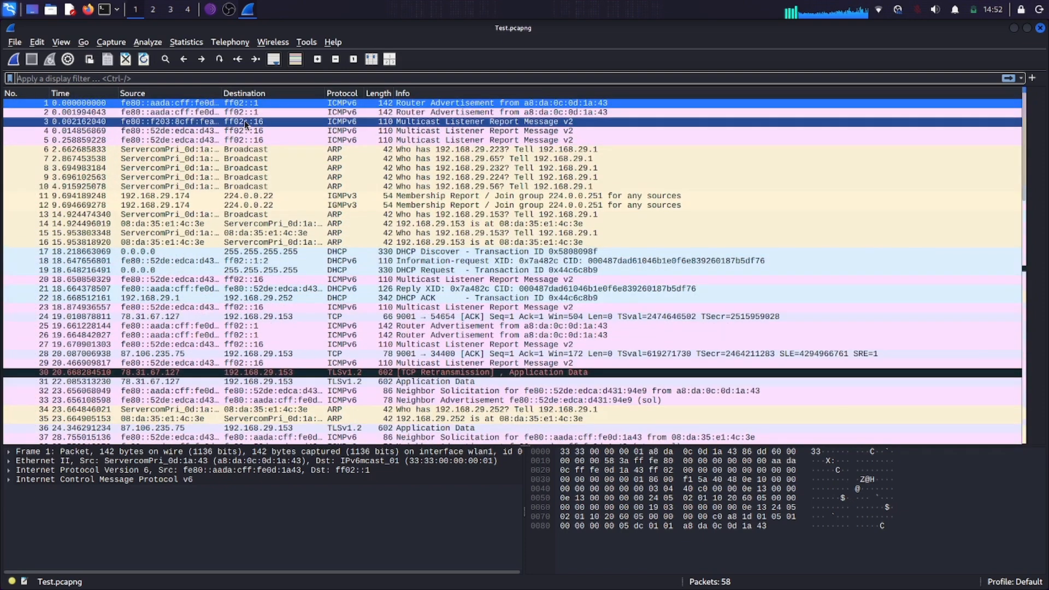
# Search the capture for a packet matching the display filter tcp
pyautogui.click(42, 44)
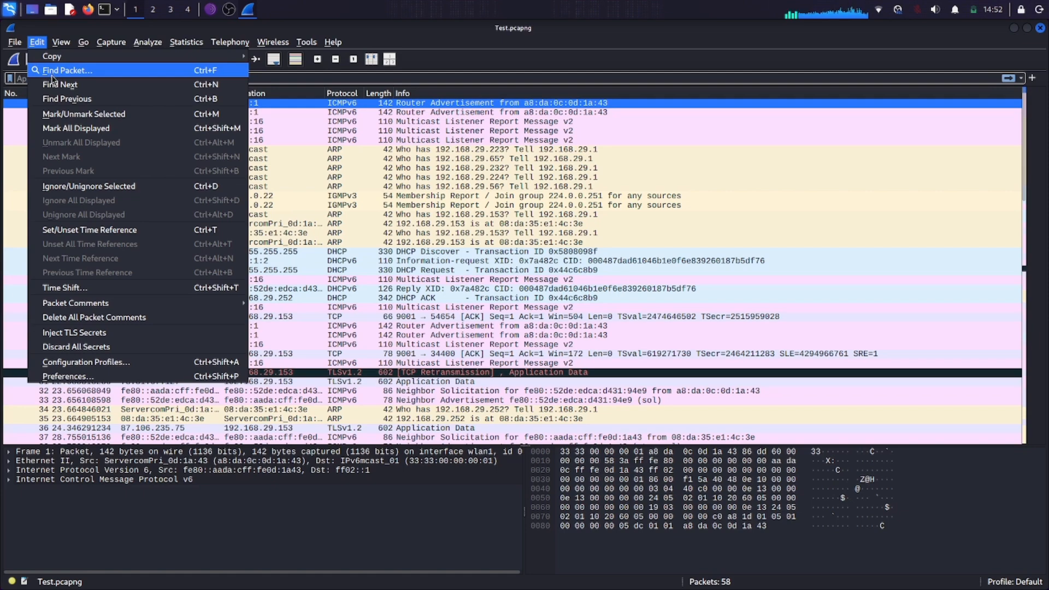
pyautogui.click(51, 75)
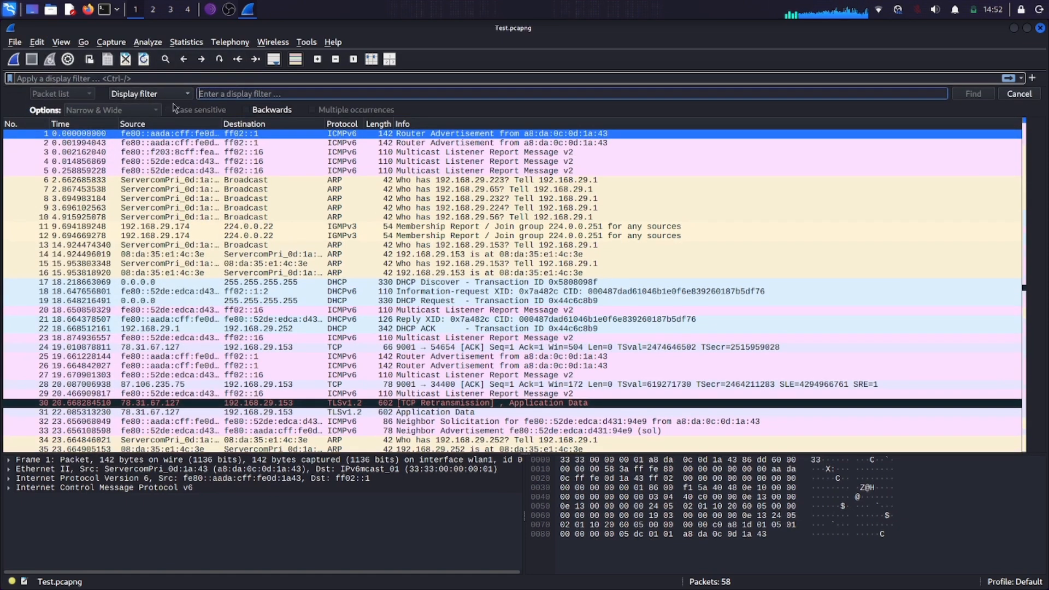
pyautogui.write('Tcp')
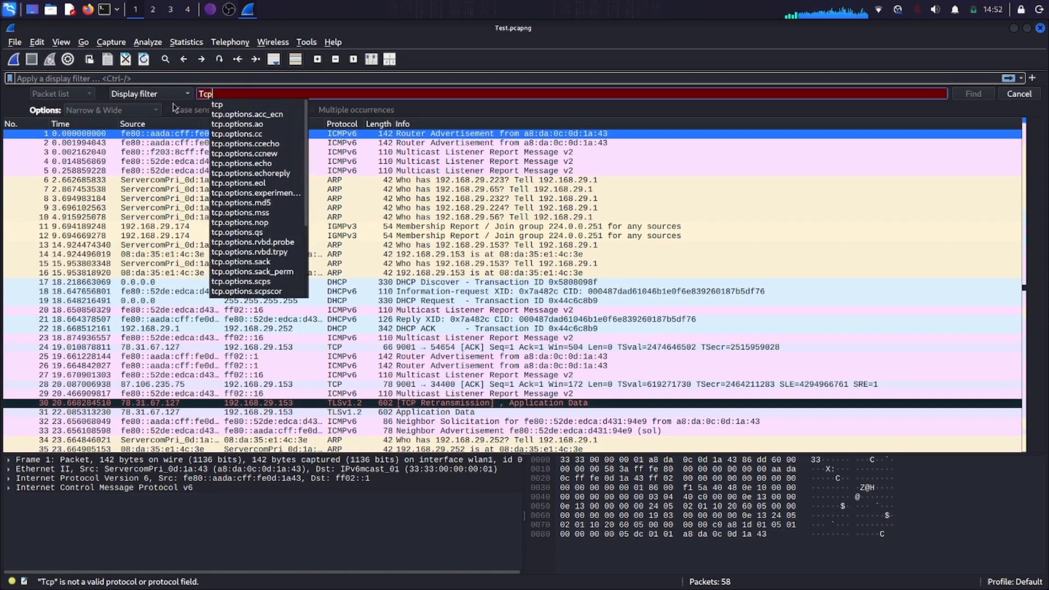
pyautogui.press('Down')
pyautogui.press('Return')
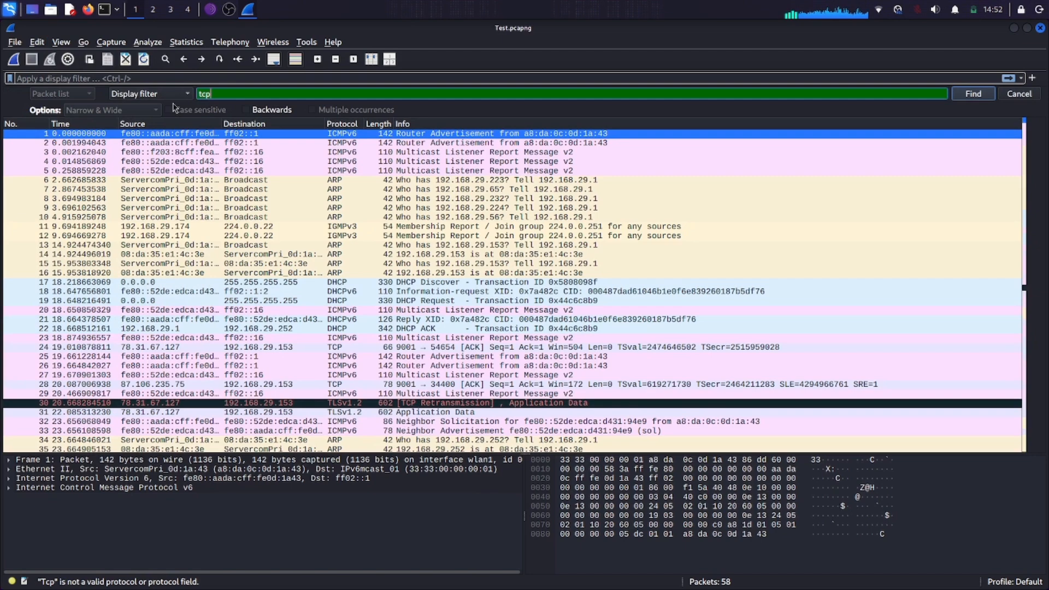
pyautogui.press('Return')
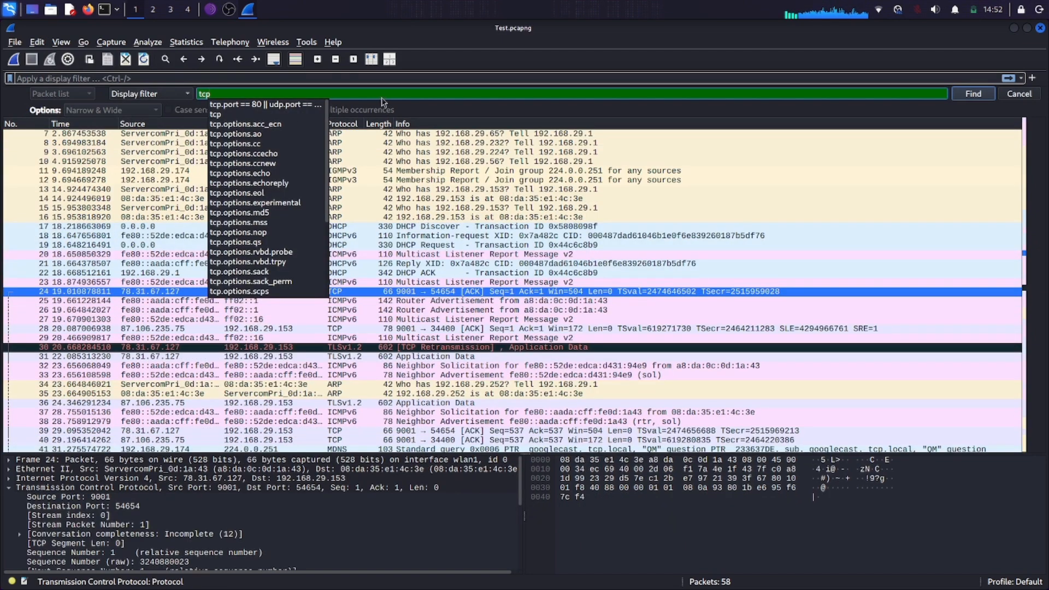
# Search for a packet matching tcp.port == 80 || udp.port == 80 and look through the packet list
pyautogui.click(262, 105)
pyautogui.press('Return')
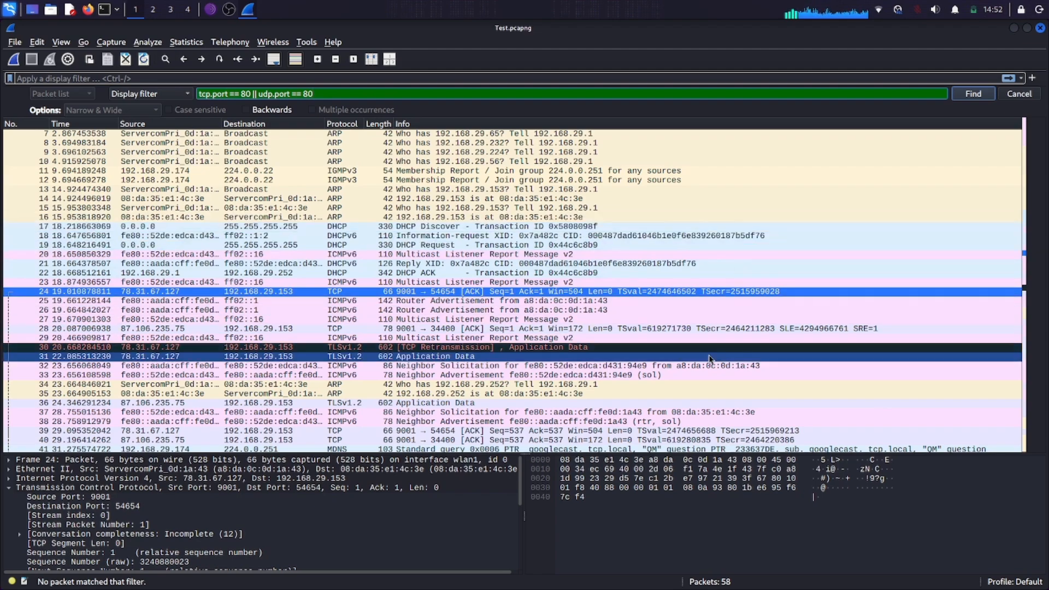
pyautogui.scroll(1, 711, 360)
pyautogui.scroll(-7, 710, 360)
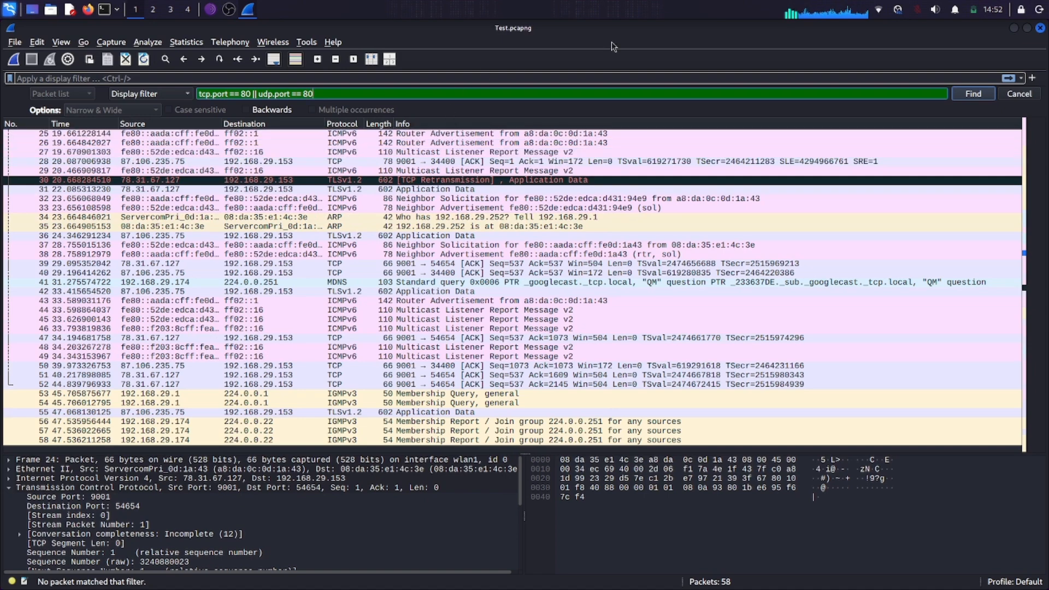
# Replace the port 80 search expression with tcp and find the next matching packet
pyautogui.press('BackSpace')
pyautogui.press('BackSpace')
pyautogui.press('BackSpace')
pyautogui.press('BackSpace')
pyautogui.press('BackSpace')
pyautogui.press('BackSpace')
pyautogui.press('BackSpace')
pyautogui.press('BackSpace')
pyautogui.press('BackSpace')
pyautogui.press('BackSpace')
pyautogui.press('BackSpace')
pyautogui.press('BackSpace')
pyautogui.press('BackSpace')
pyautogui.press('BackSpace')
pyautogui.press('BackSpace')
pyautogui.press('BackSpace')
pyautogui.press('BackSpace')
pyautogui.press('BackSpace')
pyautogui.press('BackSpace')
pyautogui.press('BackSpace')
pyautogui.press('BackSpace')
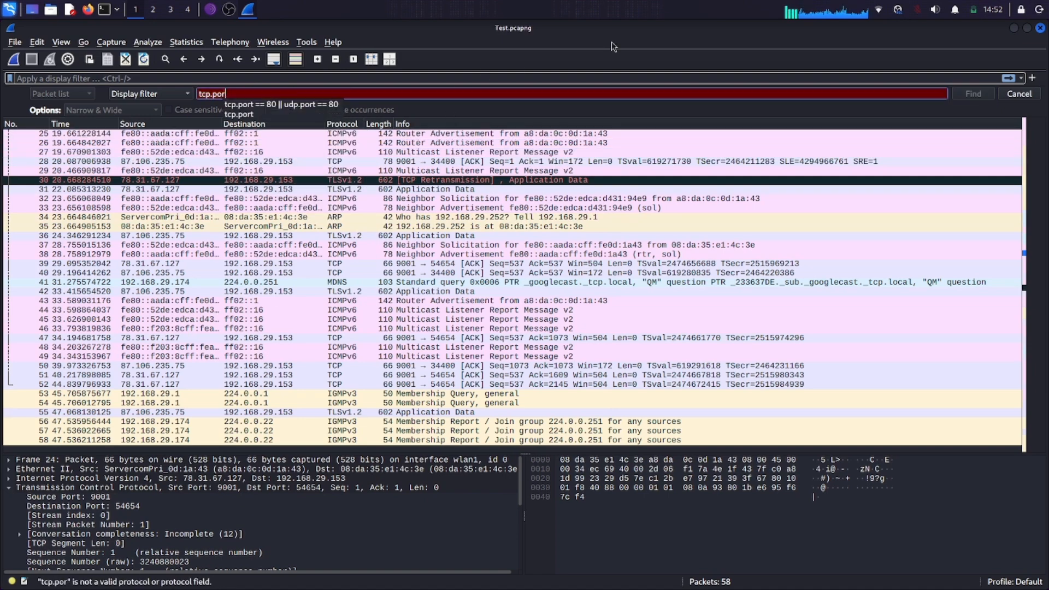
pyautogui.press('BackSpace')
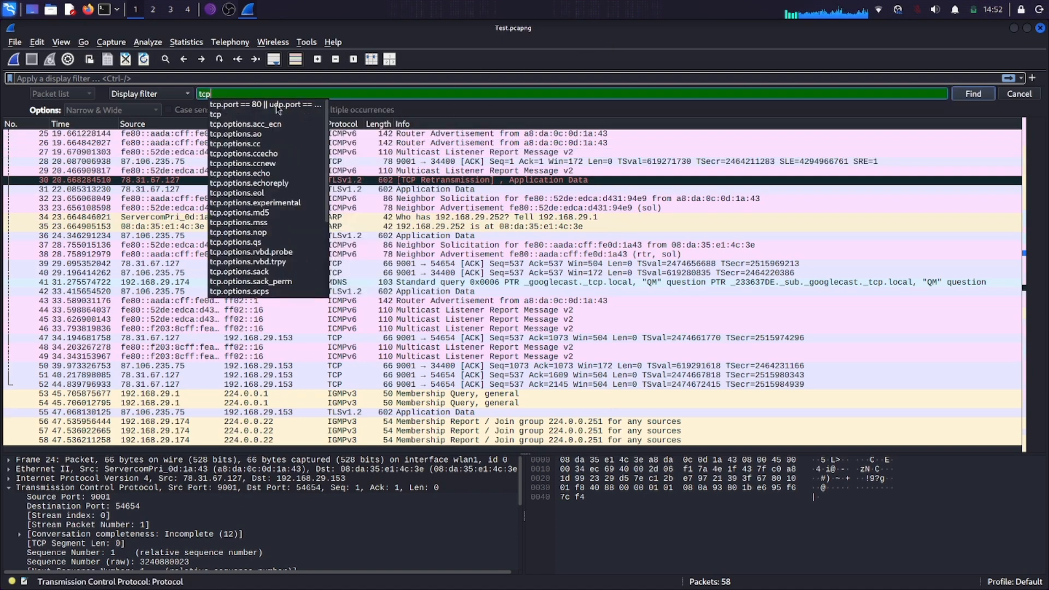
pyautogui.click(248, 116)
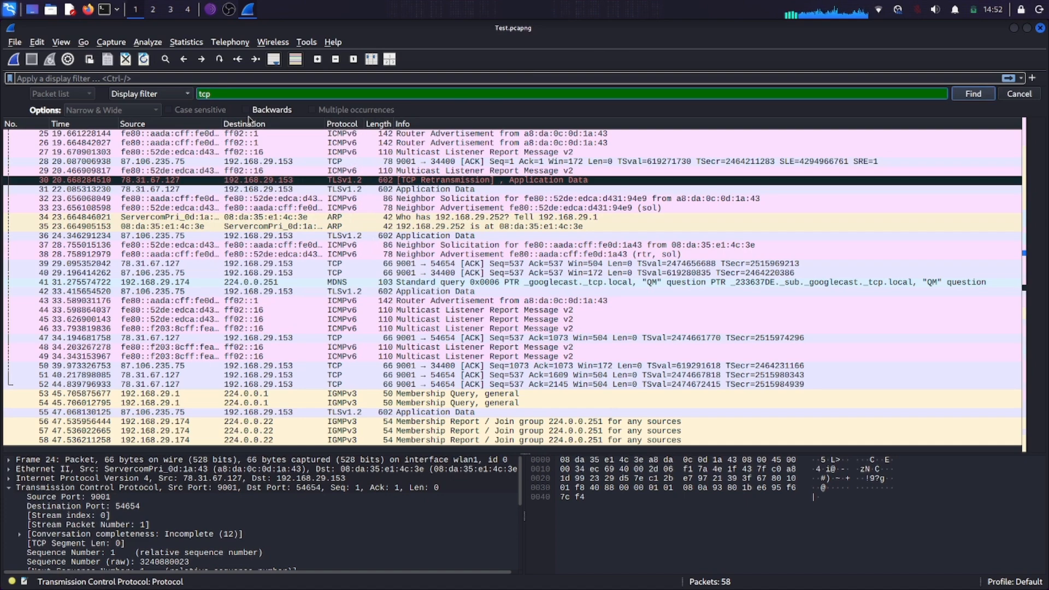
pyautogui.press('Return')
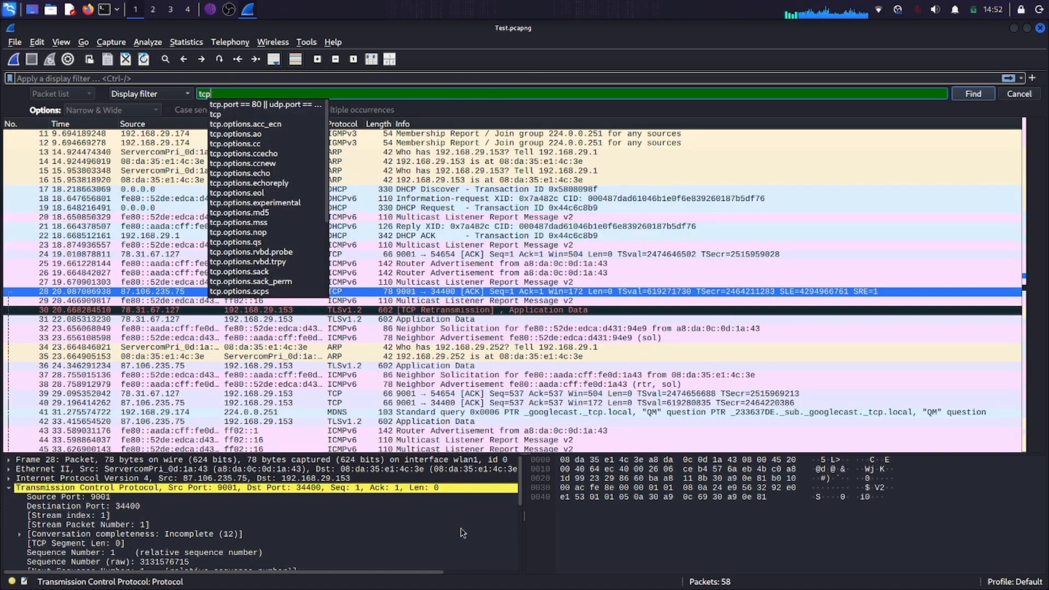
# Search for a packet matching the display filter tcp.options.acc_ecn
pyautogui.press('Down')
pyautogui.press('Down')
pyautogui.press('Down')
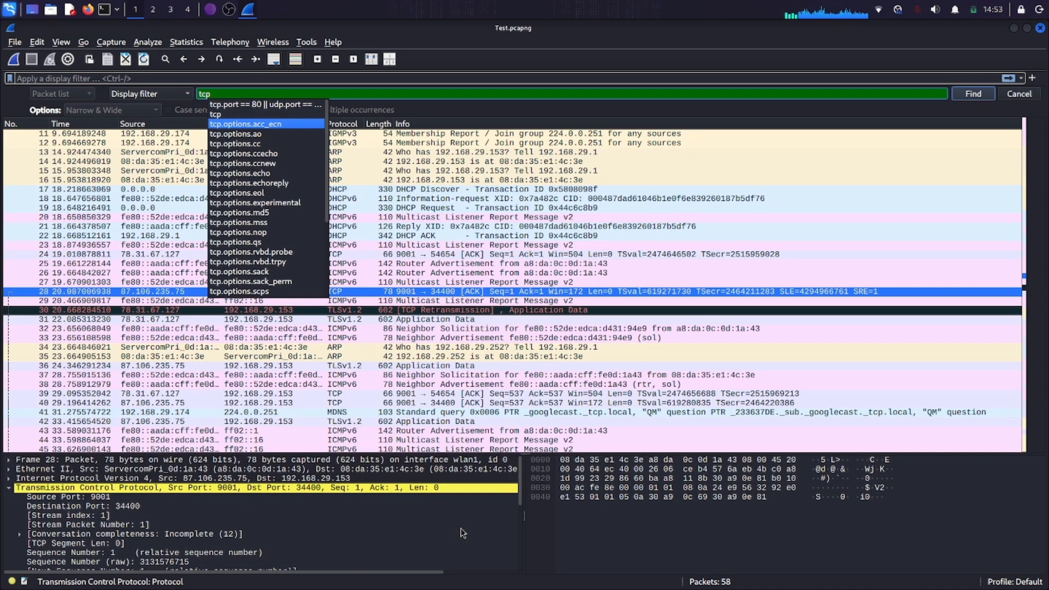
pyautogui.press('Return')
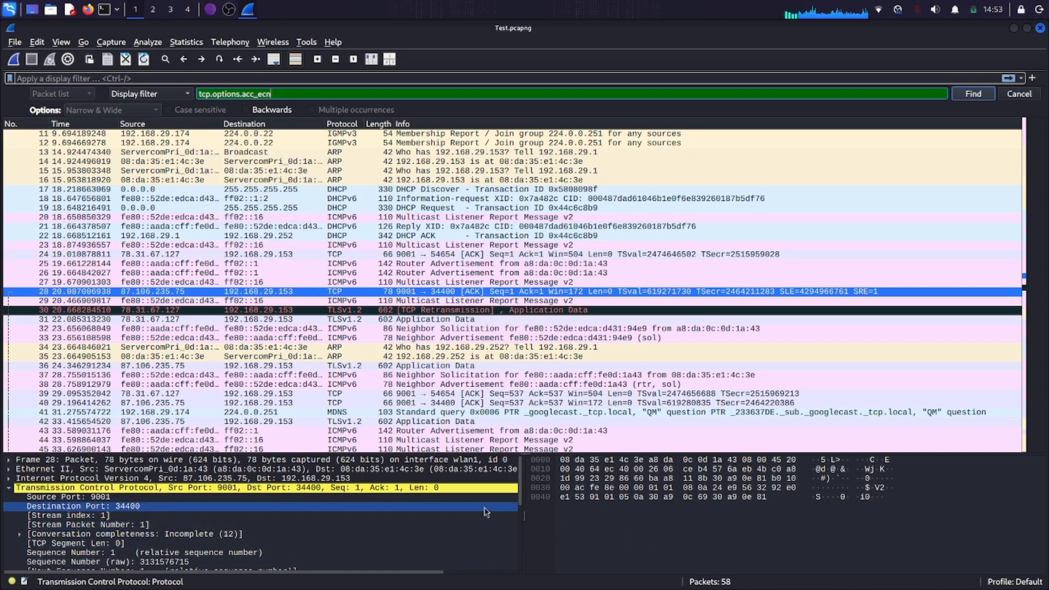
pyautogui.click(975, 94)
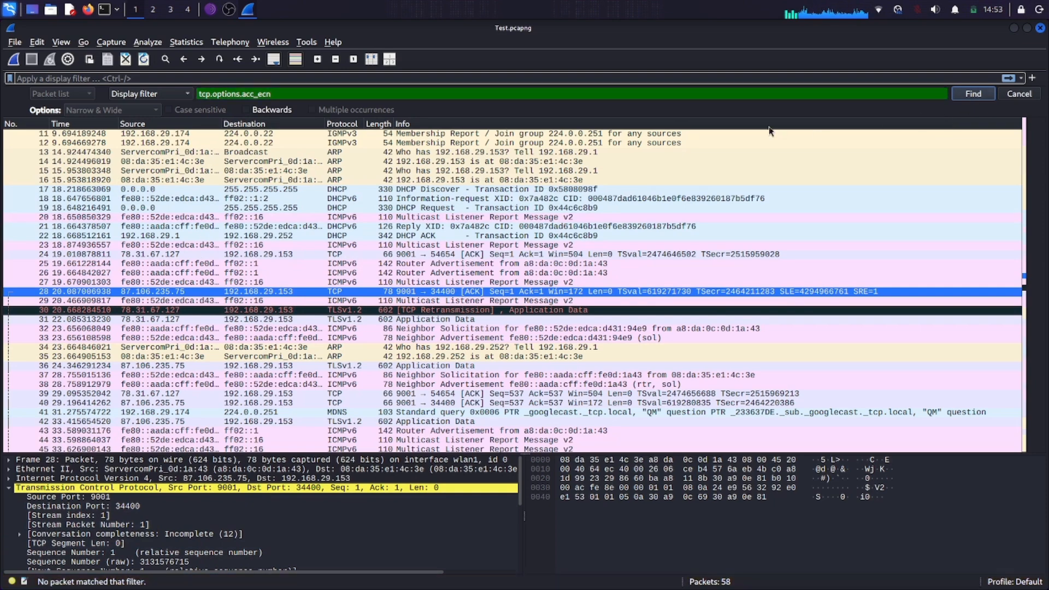
# Clear the packet search expression and set the search type to String
pyautogui.click(173, 97)
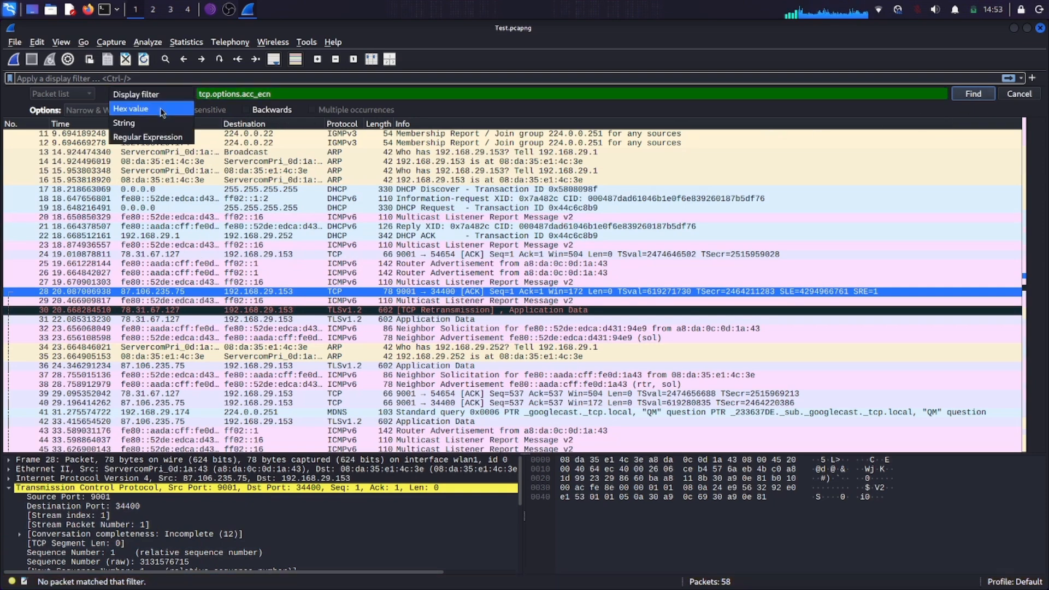
pyautogui.click(163, 110)
pyautogui.moveTo(294, 88); pyautogui.dragTo(173, 93)
pyautogui.press('BackSpace')
pyautogui.click(172, 93)
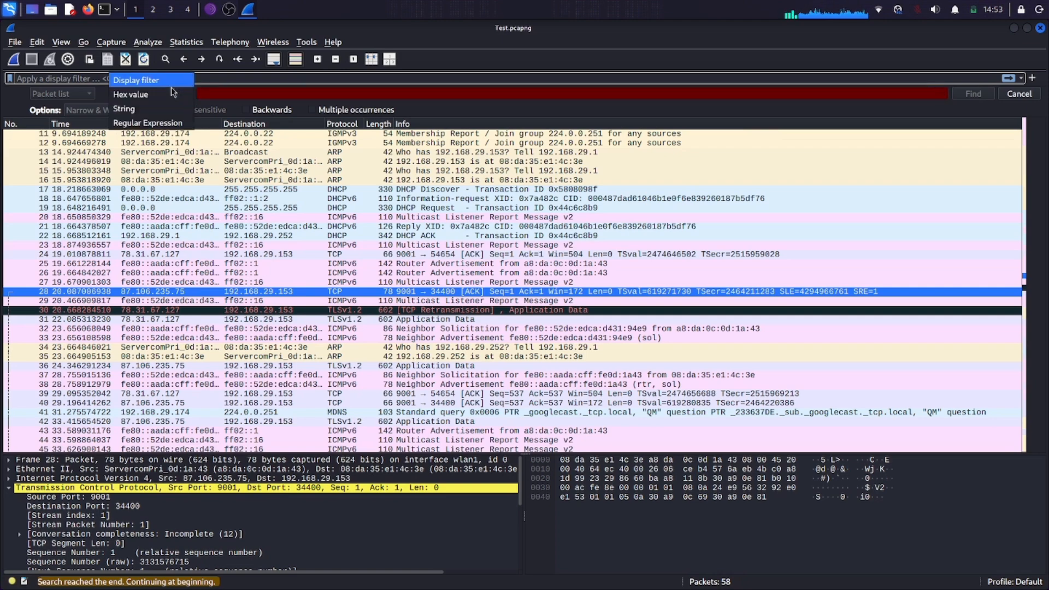
pyautogui.click(166, 114)
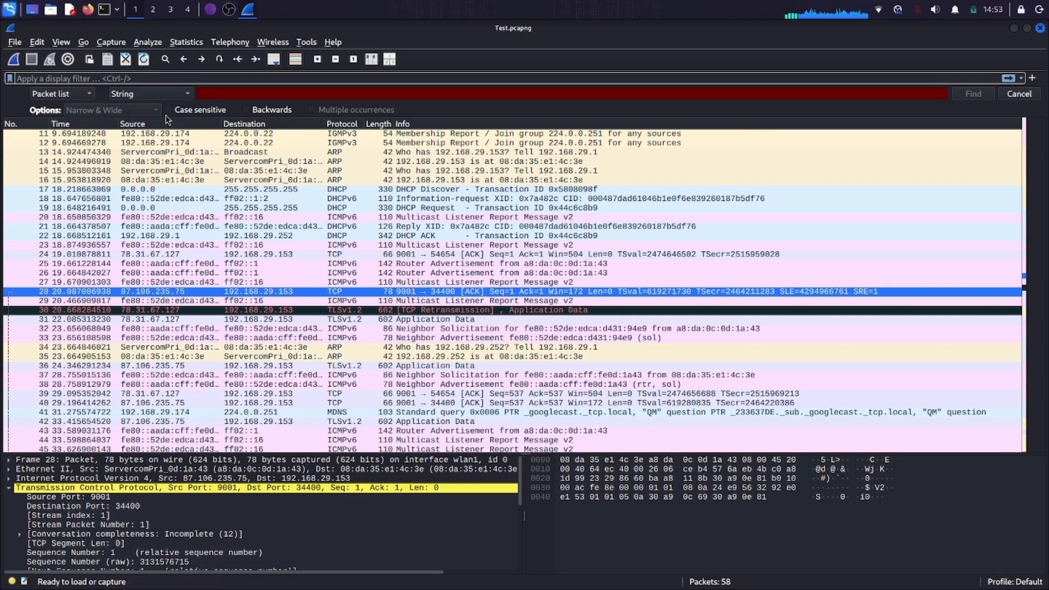
pyautogui.click(55, 93)
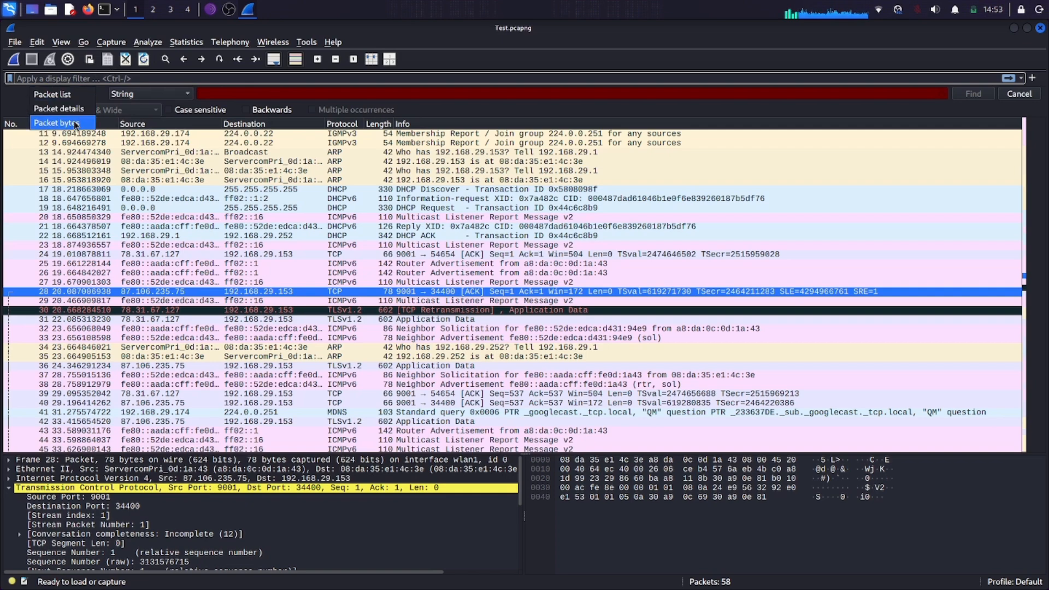
pyautogui.click(191, 37)
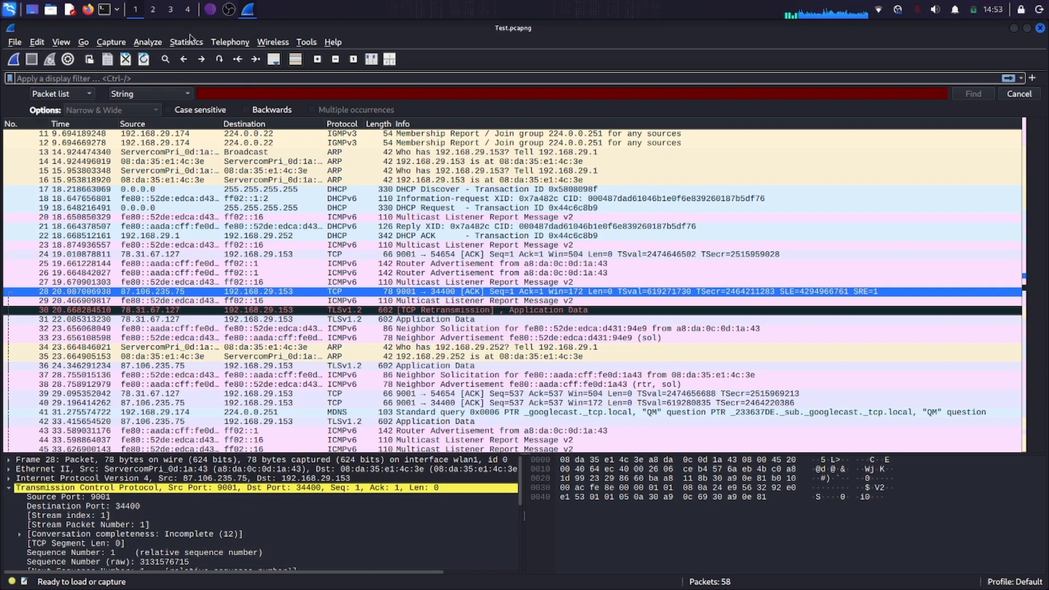
pyautogui.click(191, 41)
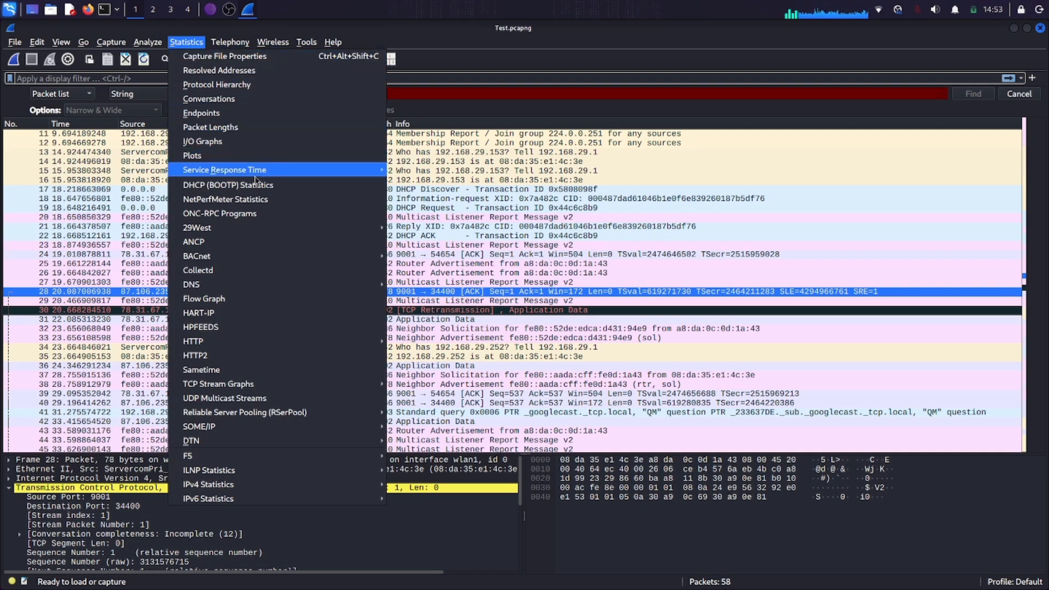
pyautogui.moveTo(259, 175)
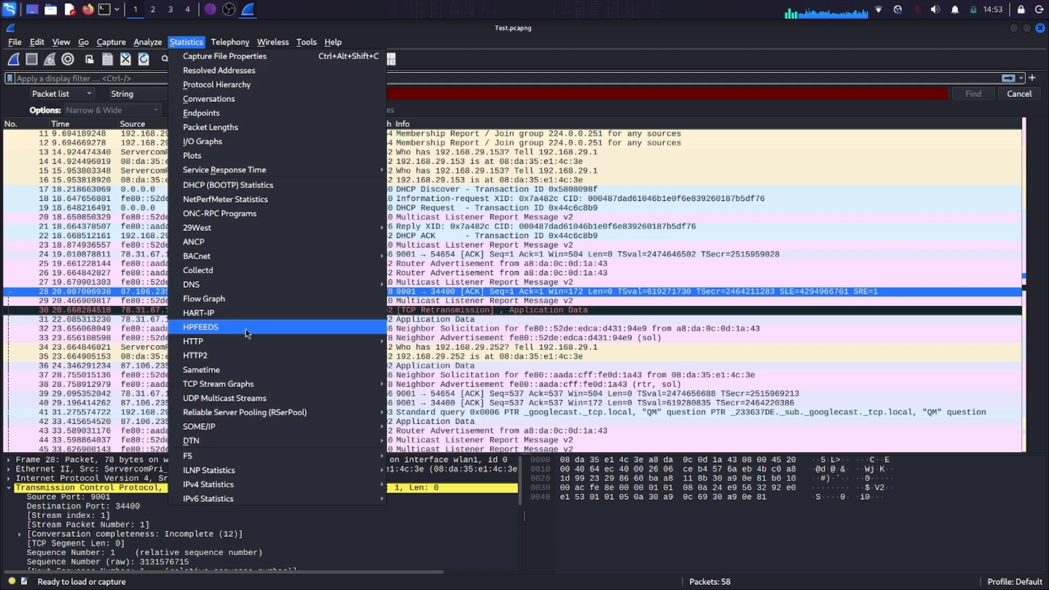
pyautogui.moveTo(238, 346)
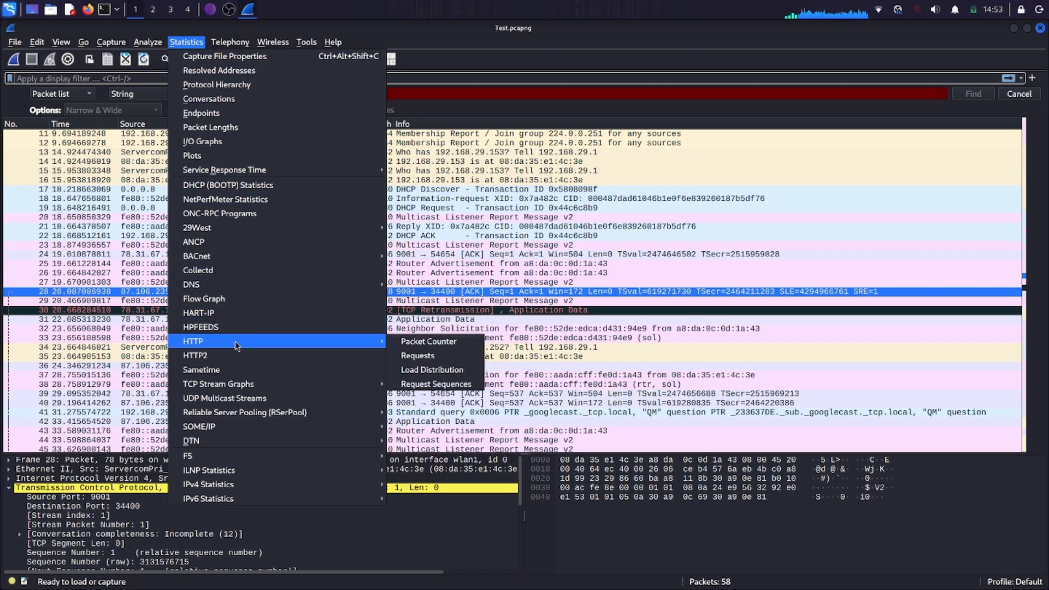
pyautogui.moveTo(248, 387)
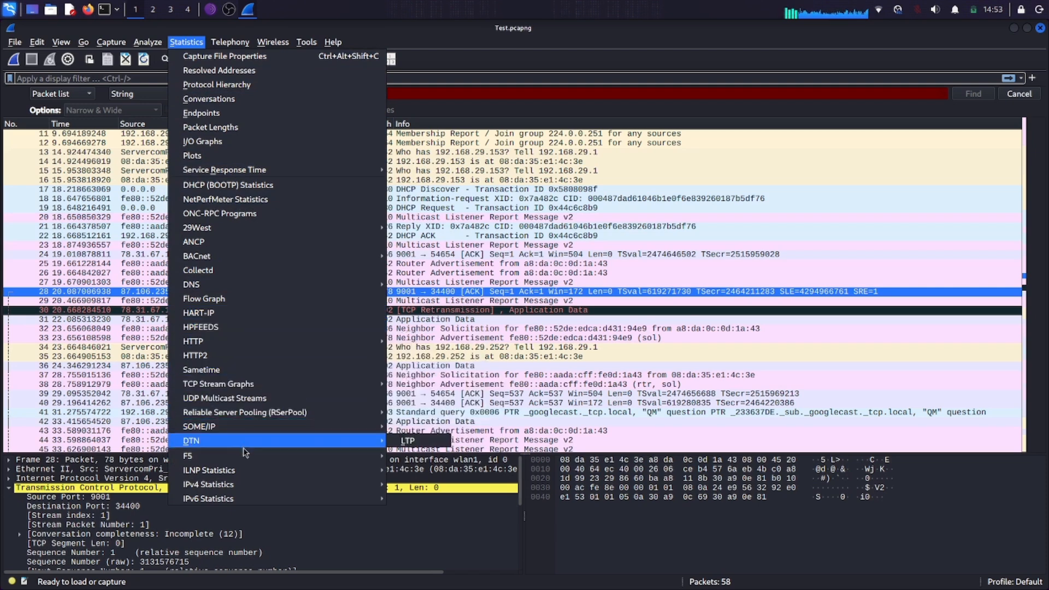
# Bring up the WLAN traffic statistics for the capture and close them without applying a filter
pyautogui.moveTo(273, 42)
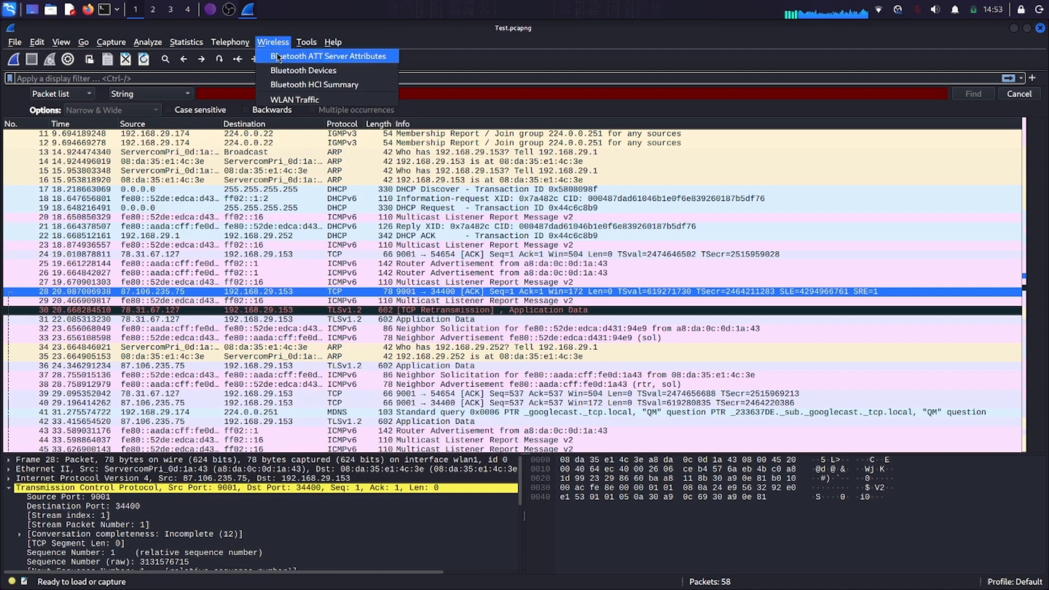
pyautogui.click(314, 99)
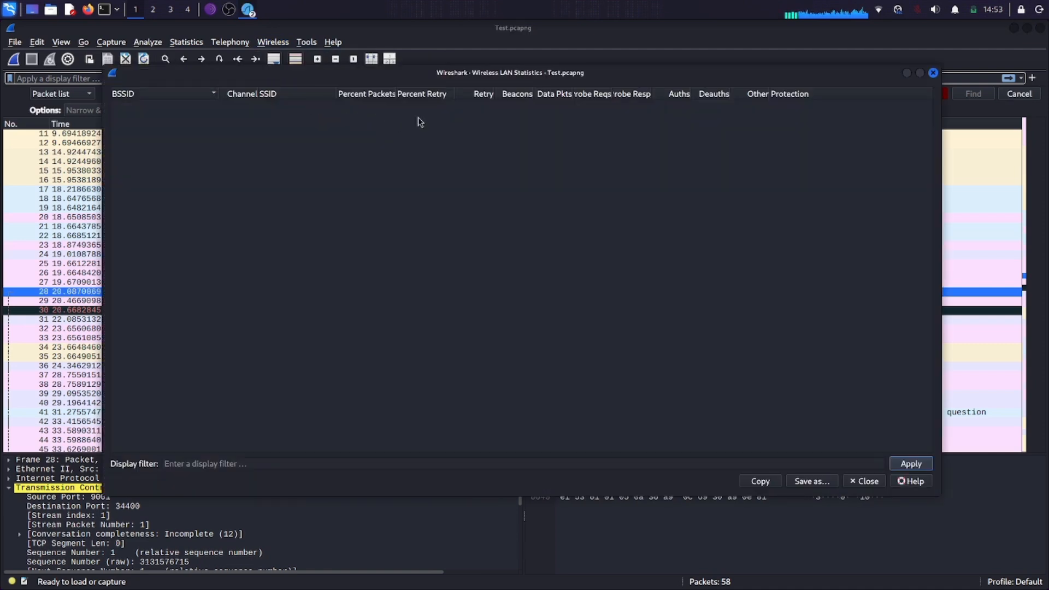
pyautogui.click(258, 466)
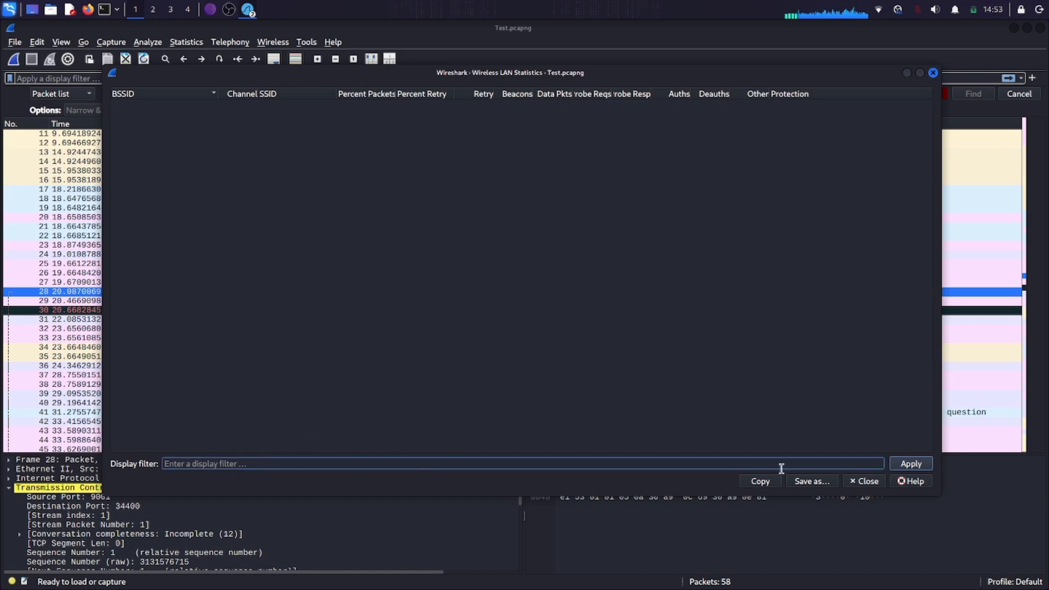
pyautogui.click(855, 481)
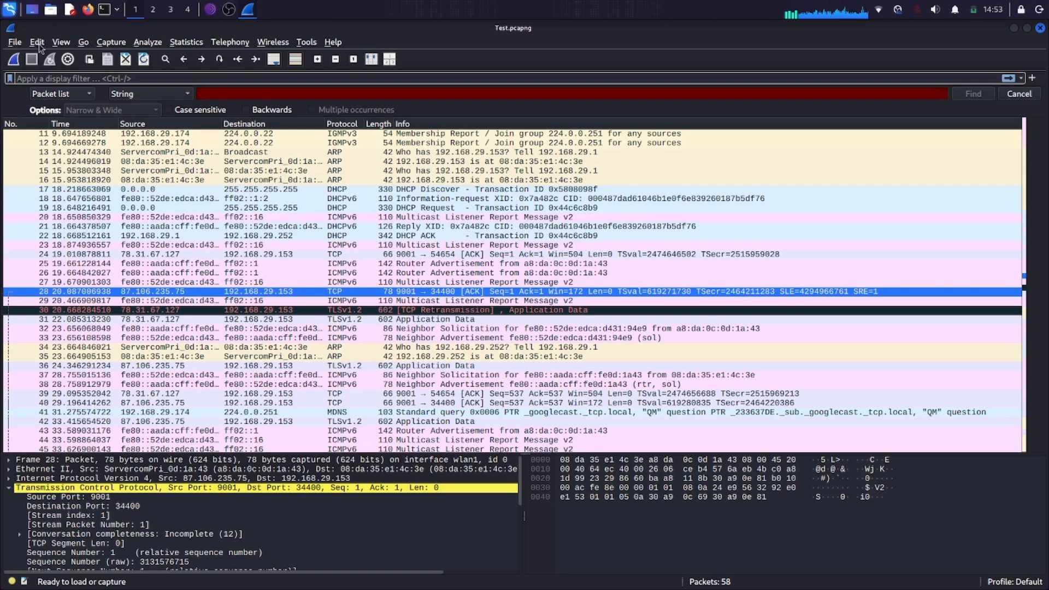
# Switch the window to full screen and return it to the normal window view
pyautogui.click(61, 43)
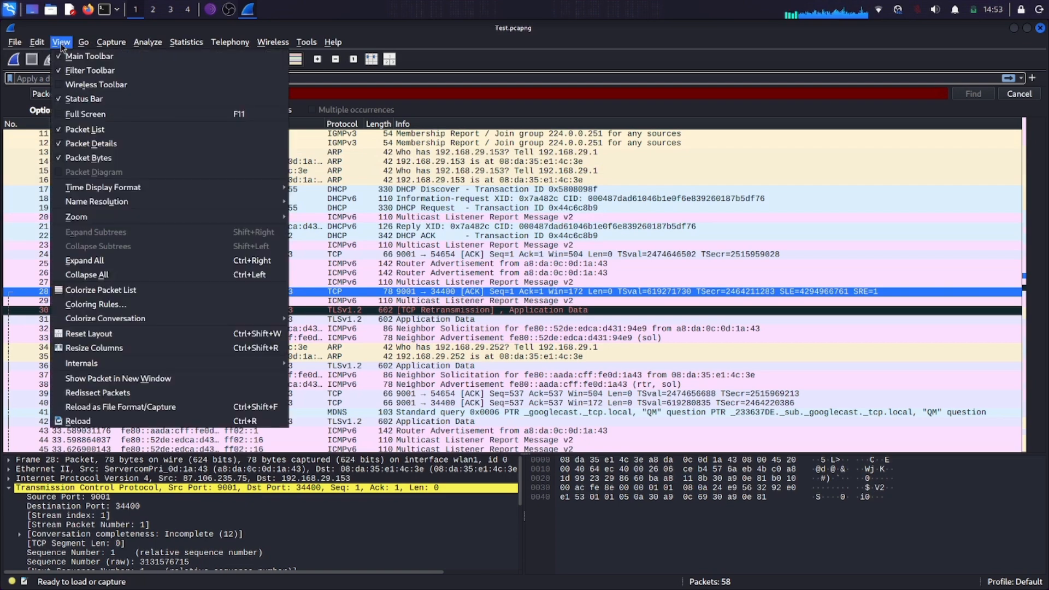
pyautogui.click(59, 113)
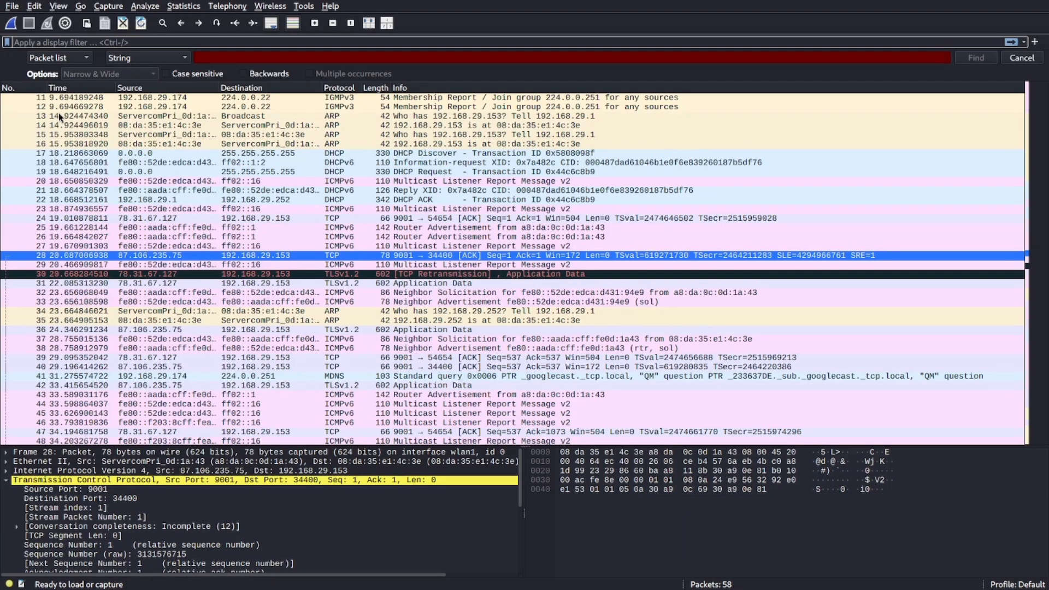
pyautogui.click(67, 6)
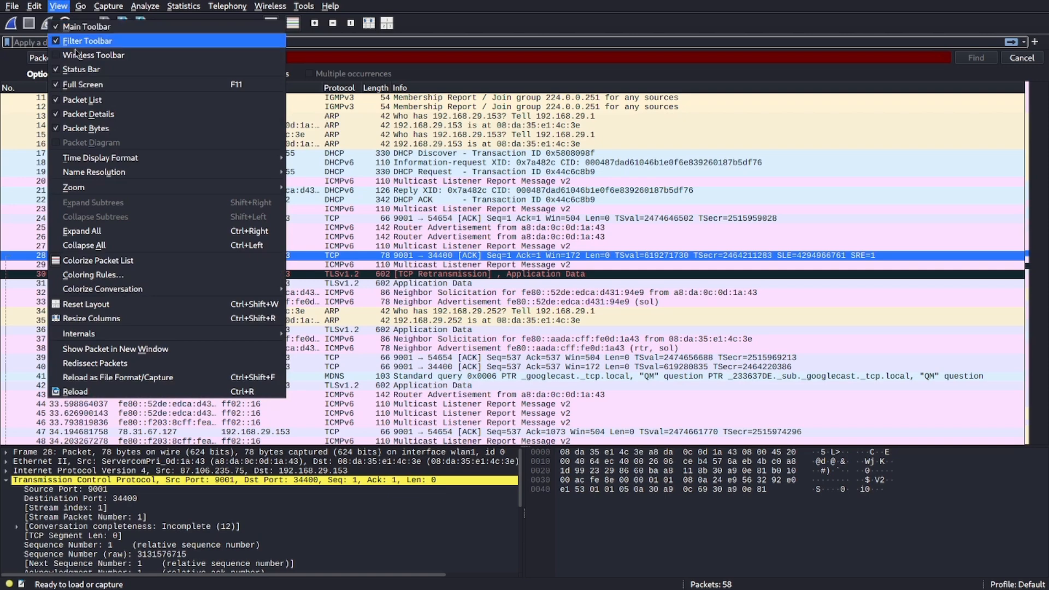
pyautogui.moveTo(82, 175)
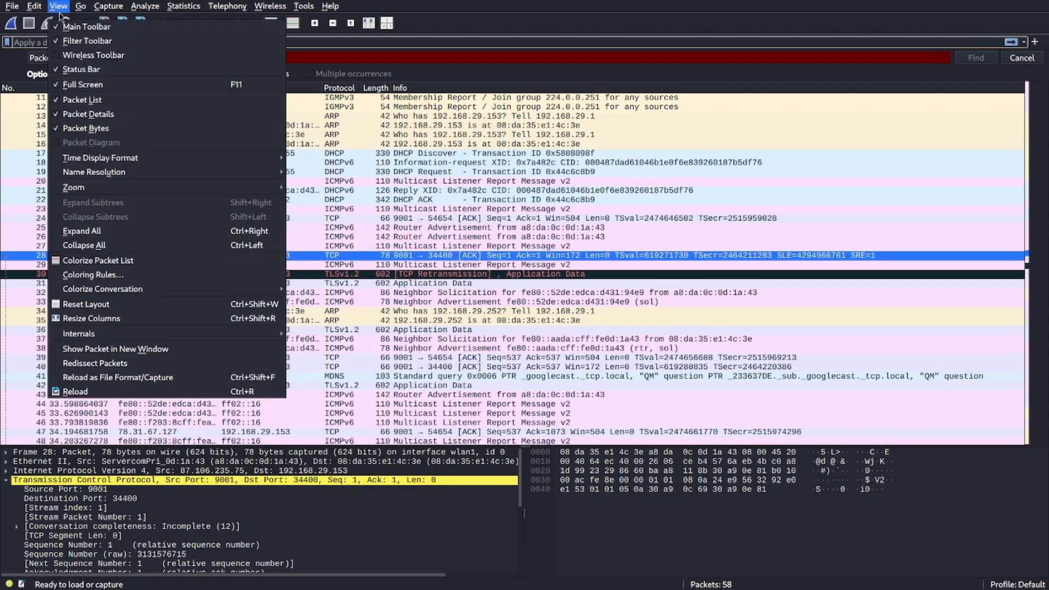
pyautogui.click(58, 86)
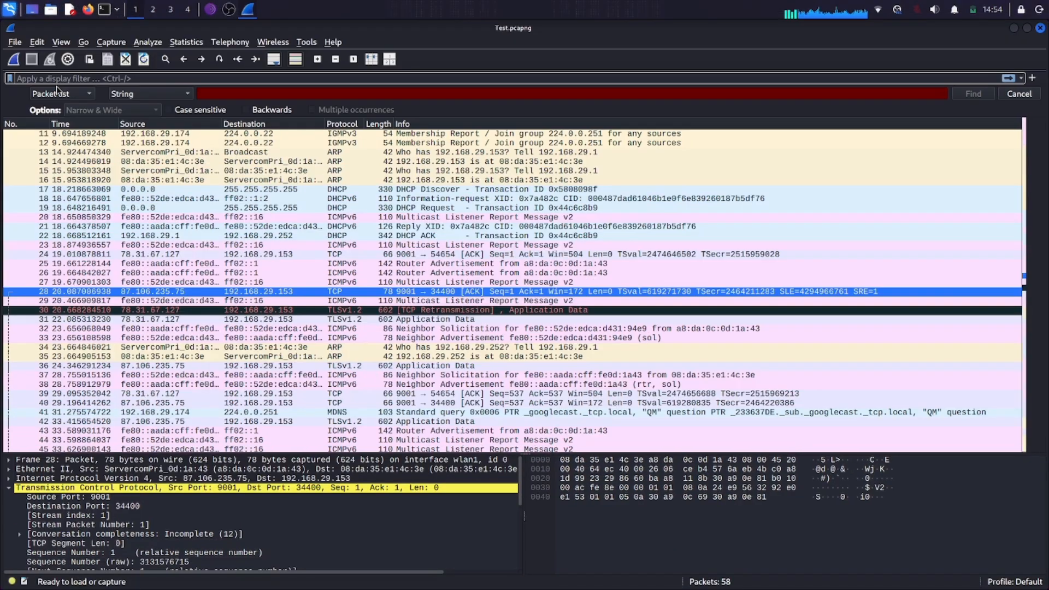
pyautogui.click(84, 43)
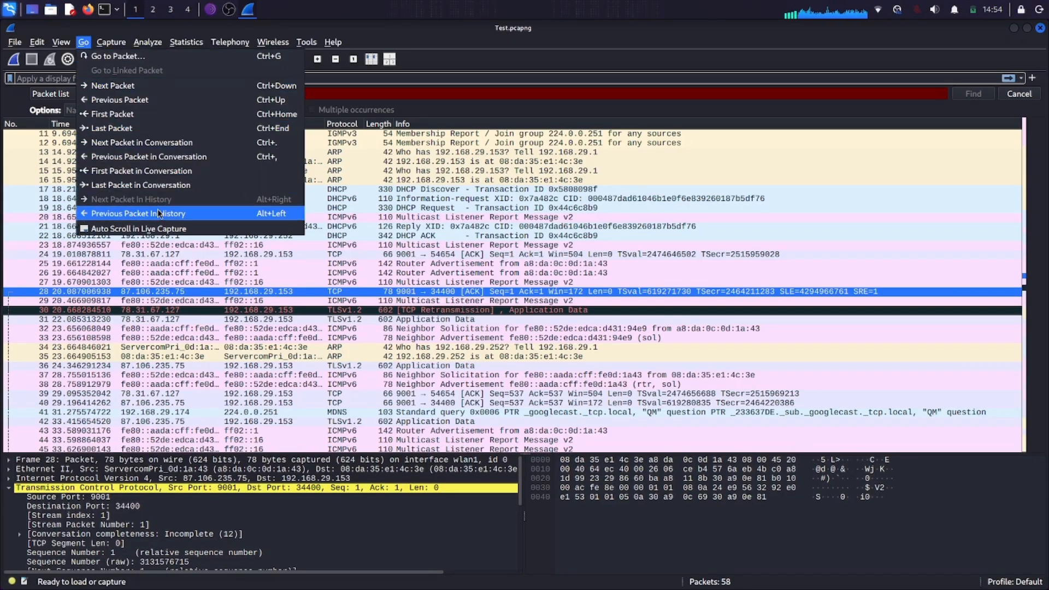
pyautogui.moveTo(135, 47)
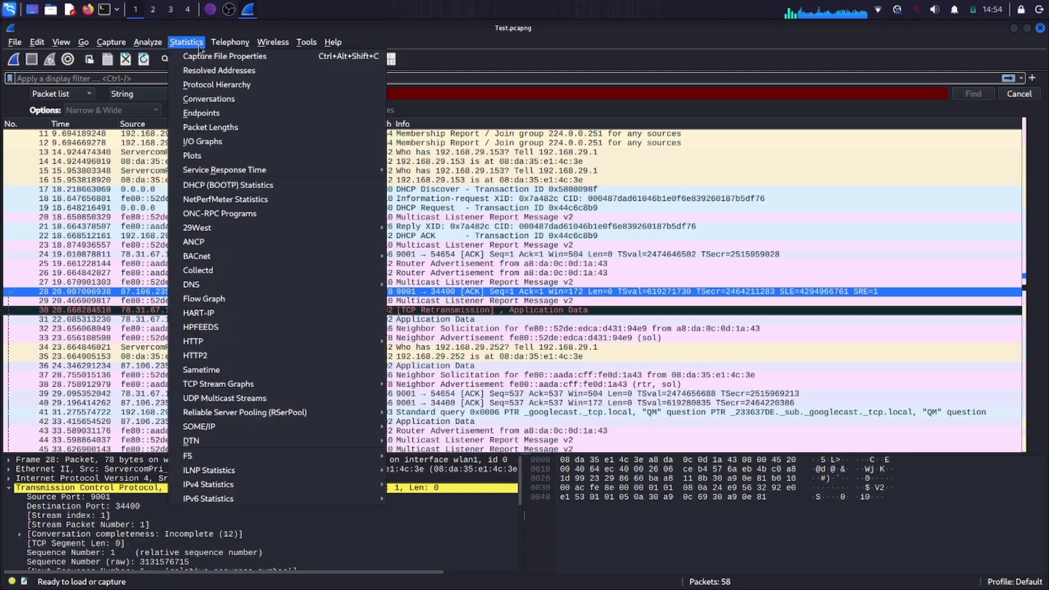
pyautogui.moveTo(244, 50)
pyautogui.click(525, 50)
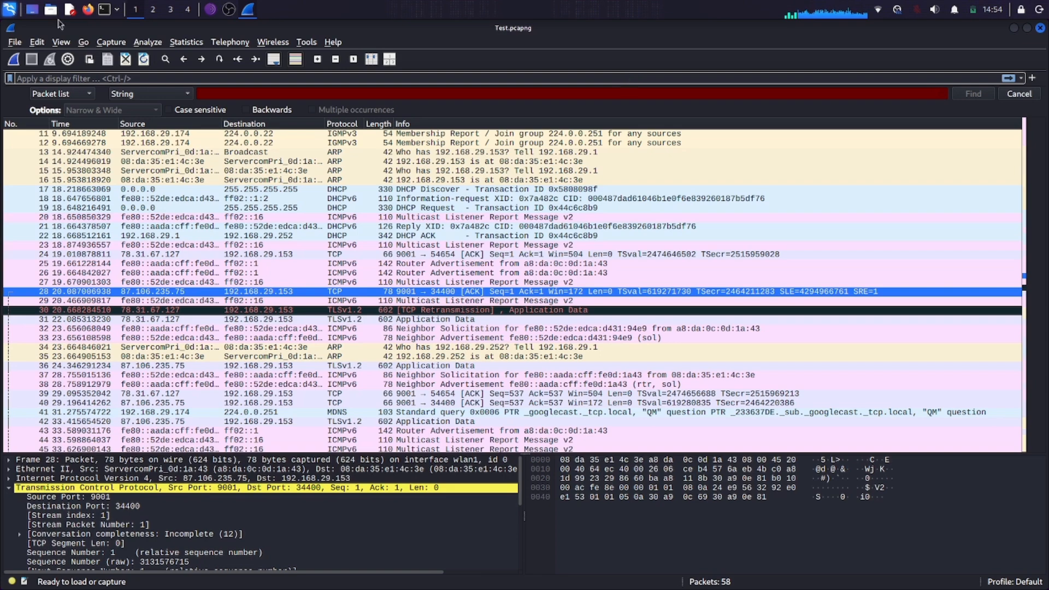
pyautogui.click(13, 42)
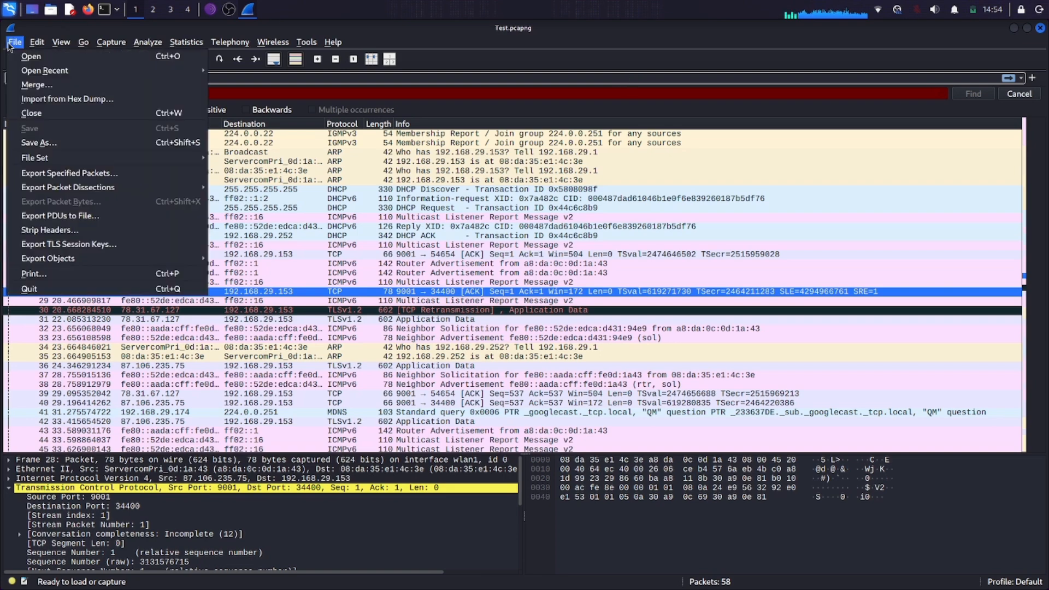
pyautogui.click(61, 86)
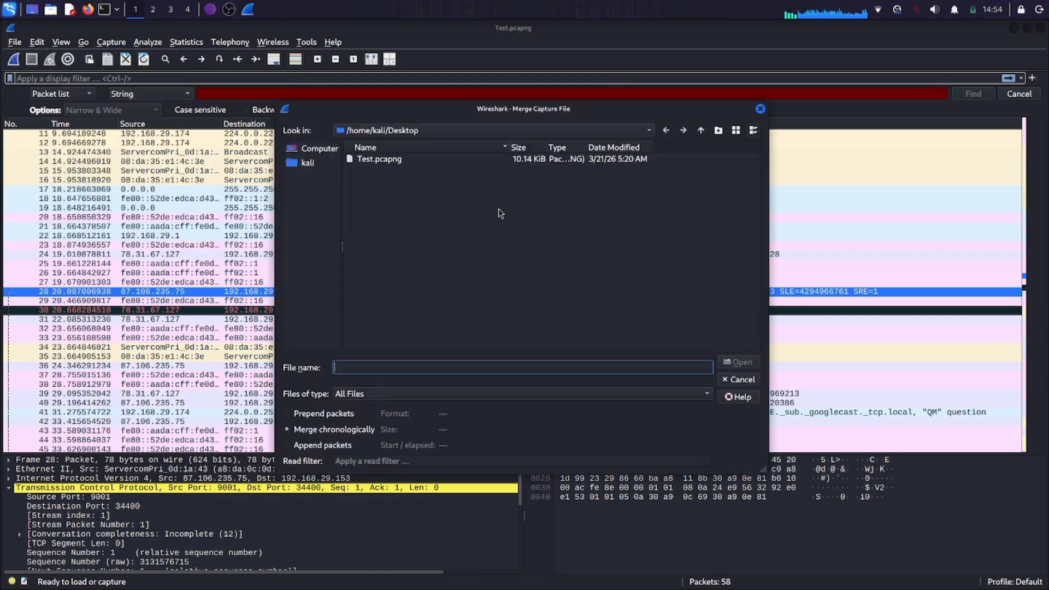
pyautogui.click(738, 379)
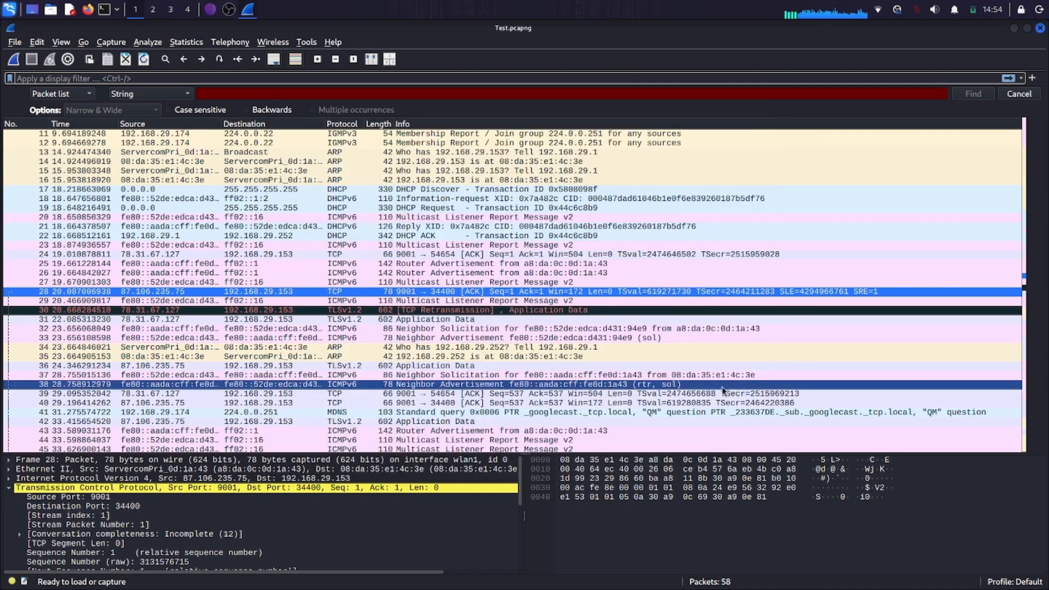
# Close the Test.pcapng capture file to return to the welcome page
pyautogui.click(13, 43)
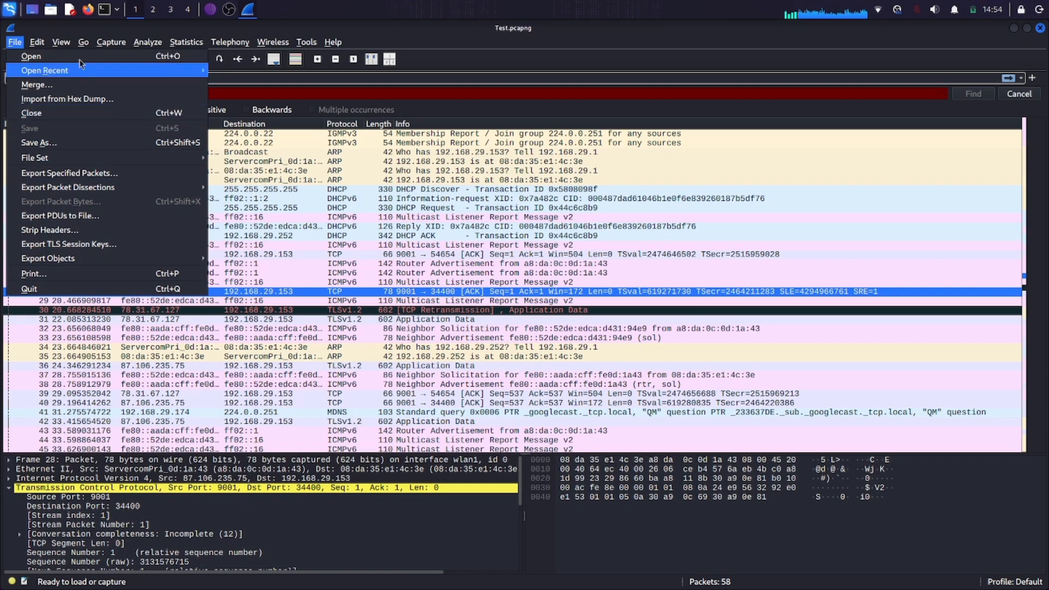
pyautogui.moveTo(48, 41)
pyautogui.moveTo(111, 42)
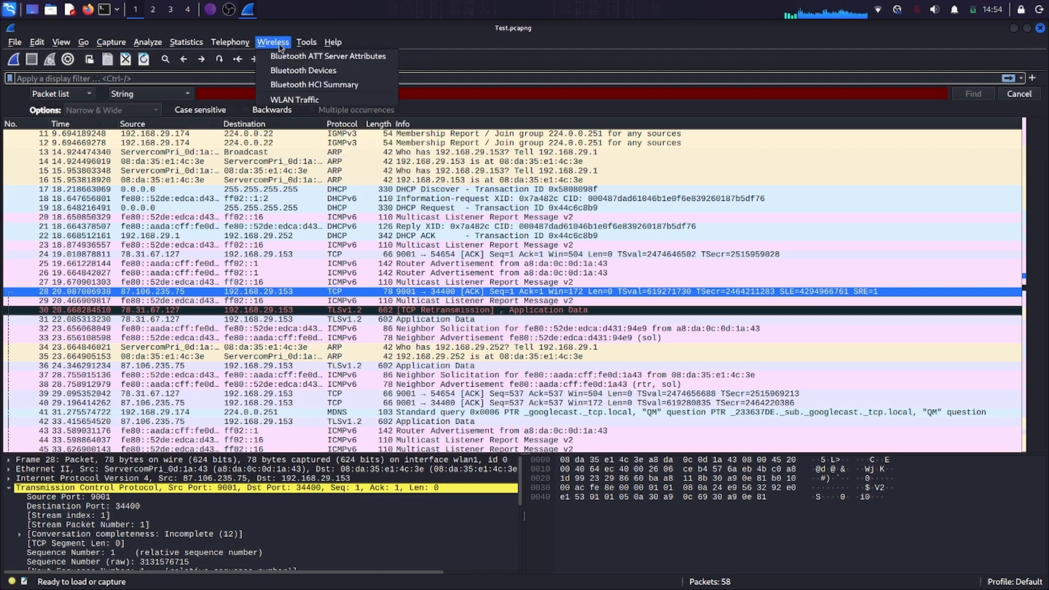
pyautogui.moveTo(191, 42)
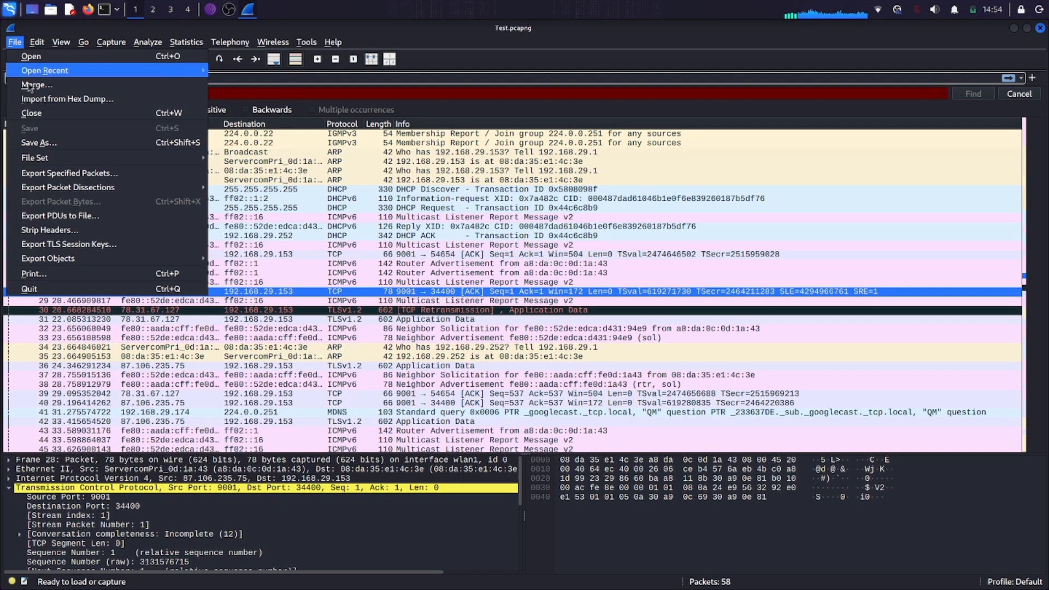
pyautogui.click(47, 114)
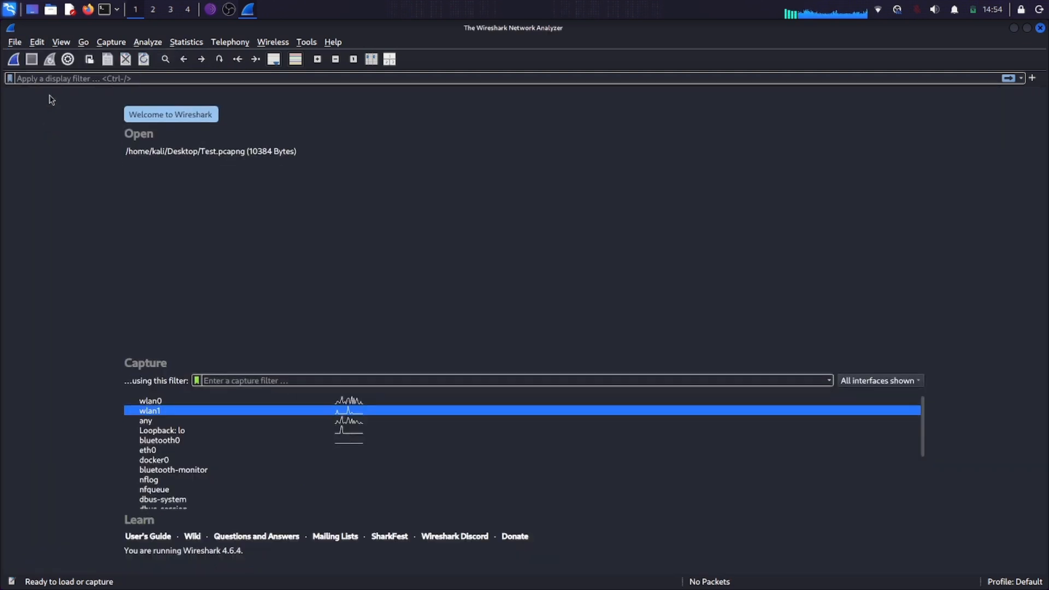
pyautogui.click(15, 42)
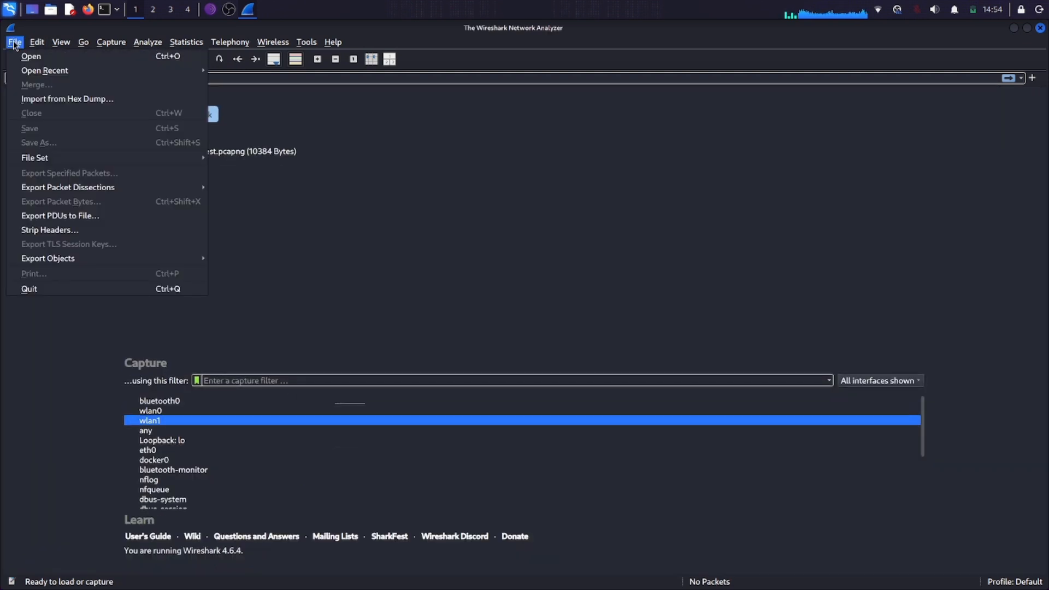